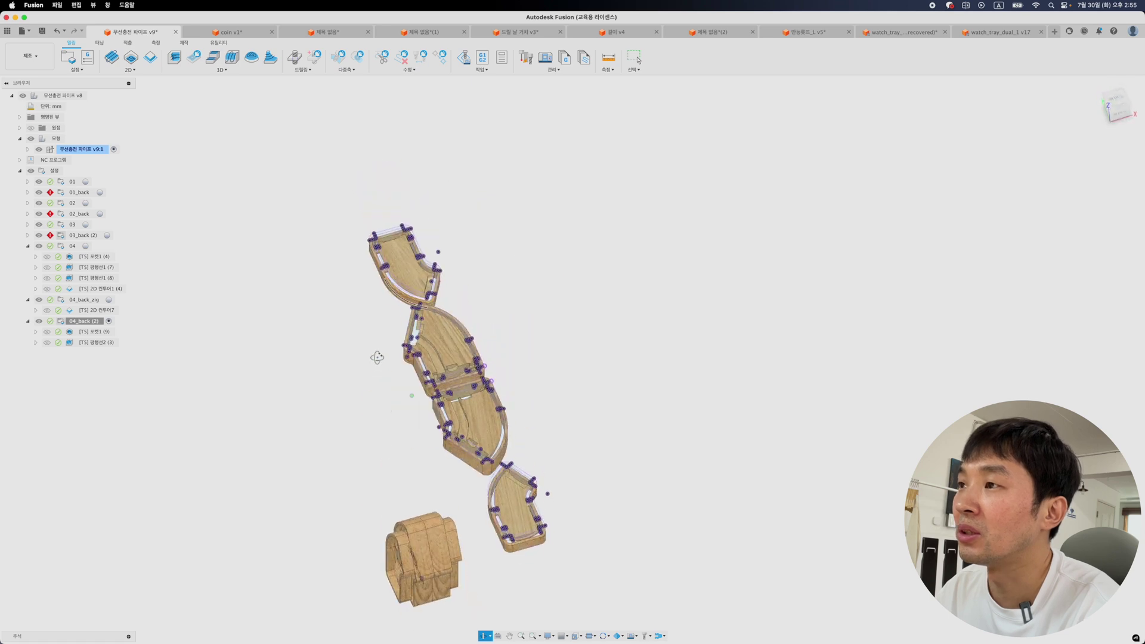
- Switch from the Manufacture workspace to the Design workspace
scroll(532, 343, up, 5)
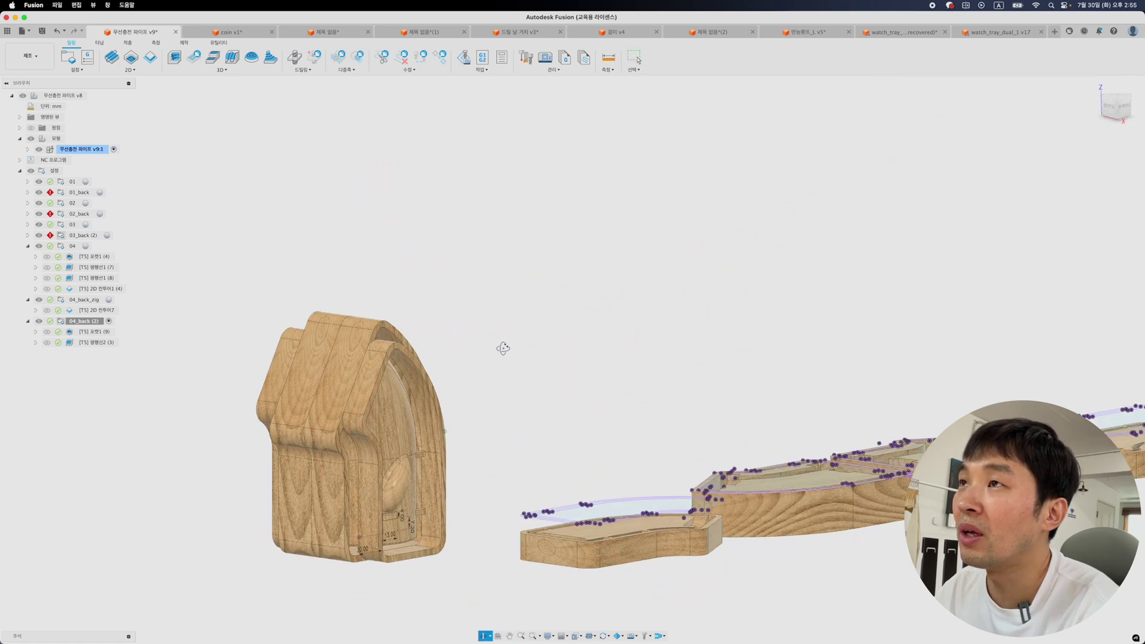
click(51, 60)
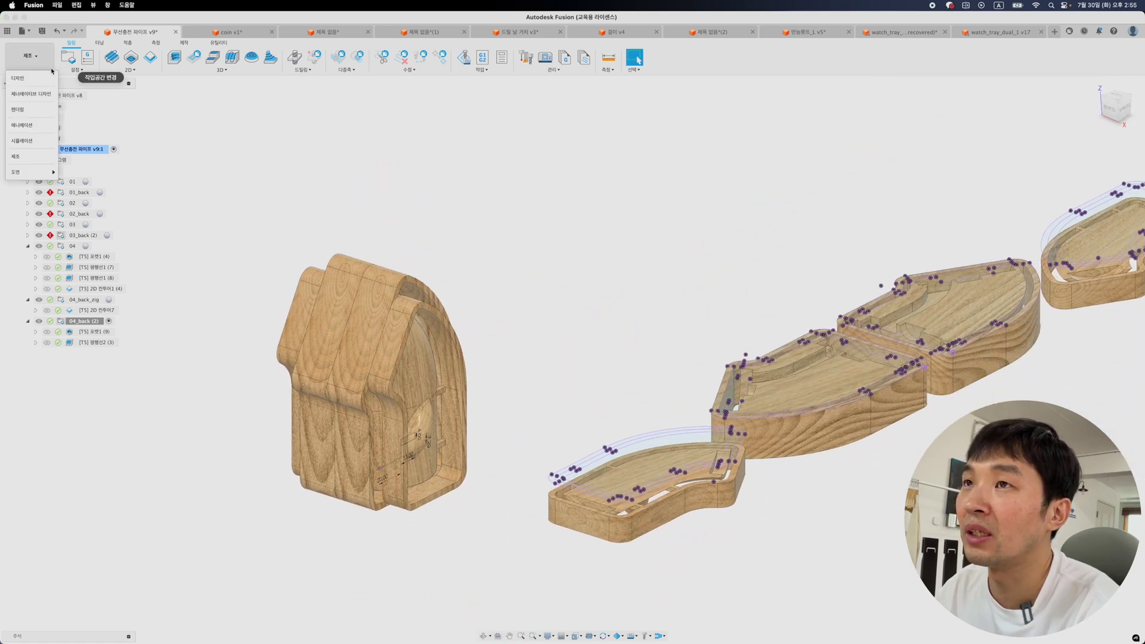
click(27, 76)
- Check the length of the vertical edge at the front corner of the nearest small wooden part
shift+middle_drag(487, 432, 496, 463)
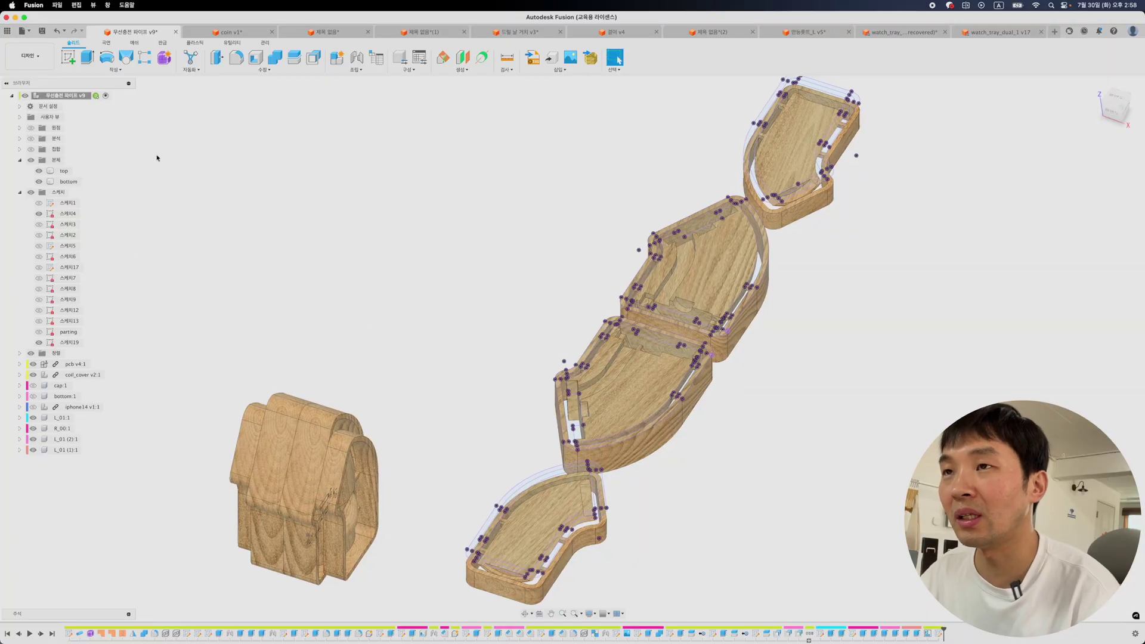
scroll(519, 503, up, 3)
scroll(569, 507, up, 5)
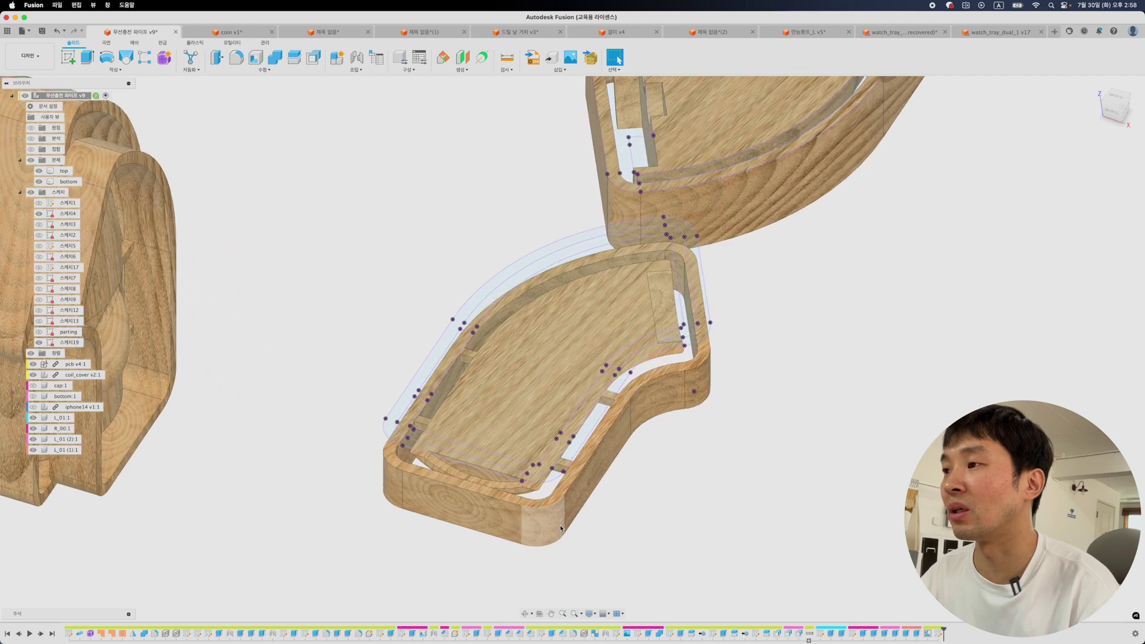
click(566, 507)
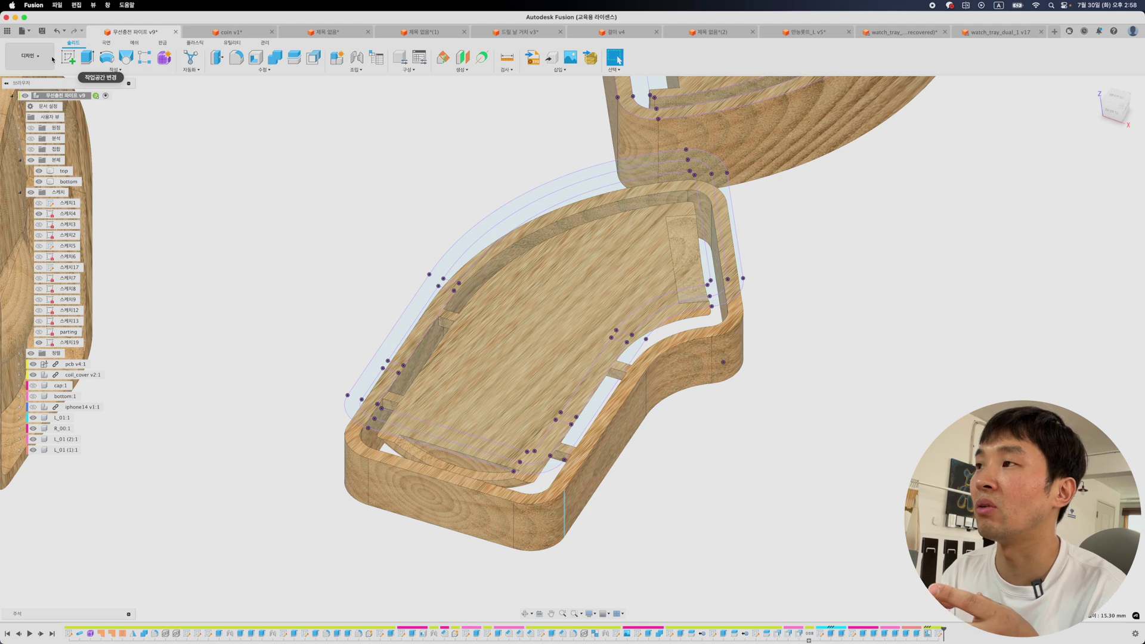
- Return to the Manufacture workspace and review the stock of setups 01, 02, 03, 04, 04_back_zig and 04_back (2)
scroll(370, 278, down, 5)
middle_drag(355, 223, 288, 385)
scroll(304, 335, down, 3)
middle_drag(331, 282, 273, 378)
scroll(309, 310, down, 4)
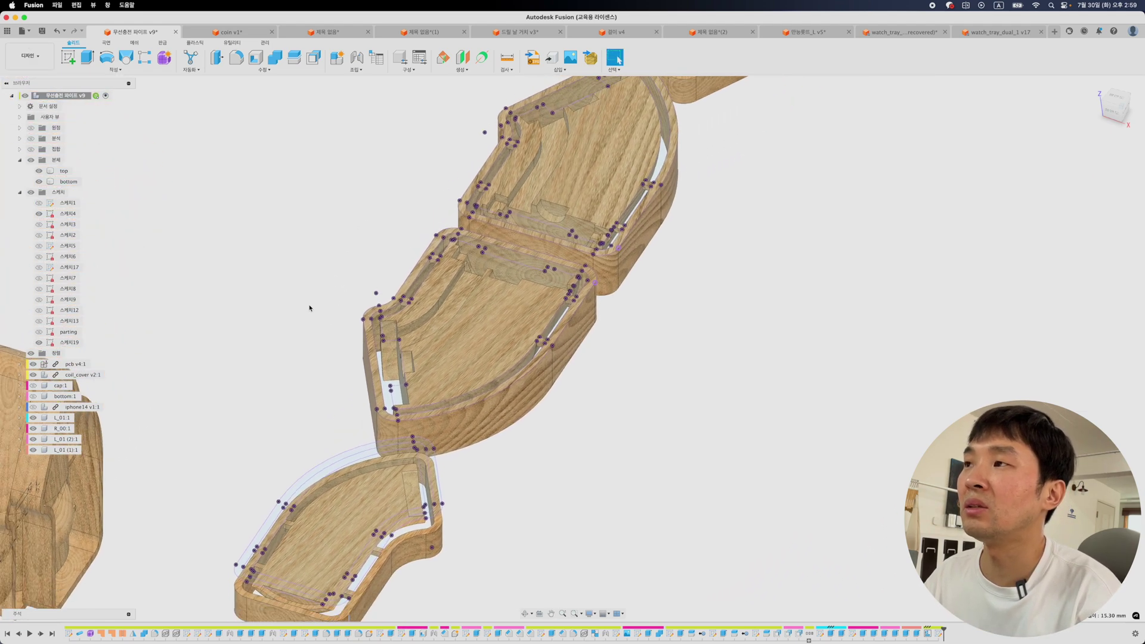
shift+middle_drag(313, 272, 305, 317)
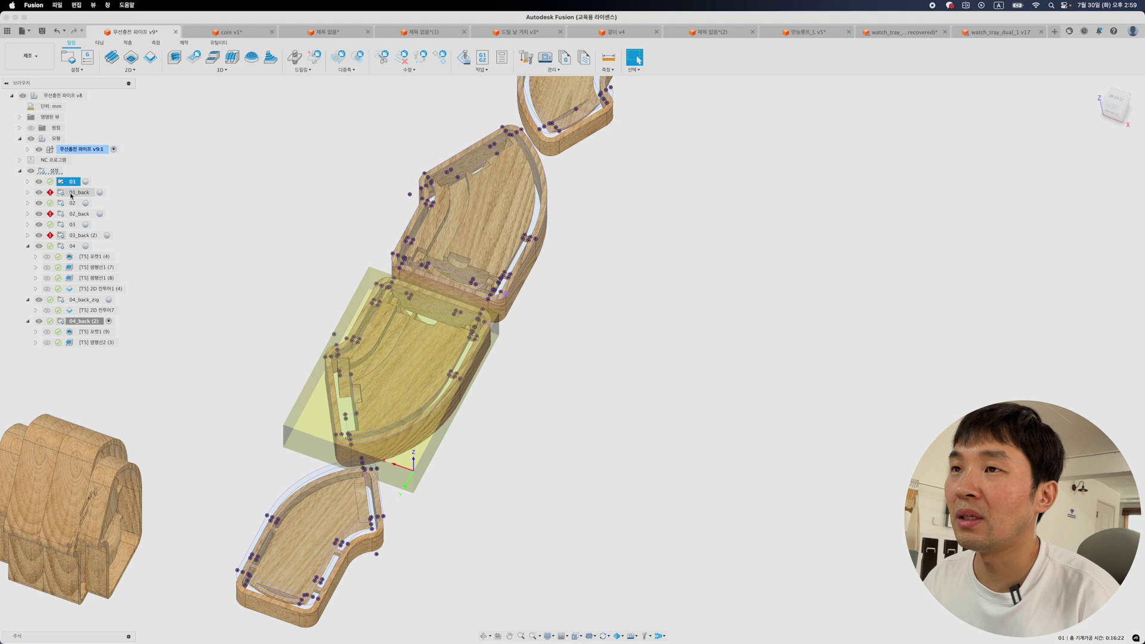
click(73, 203)
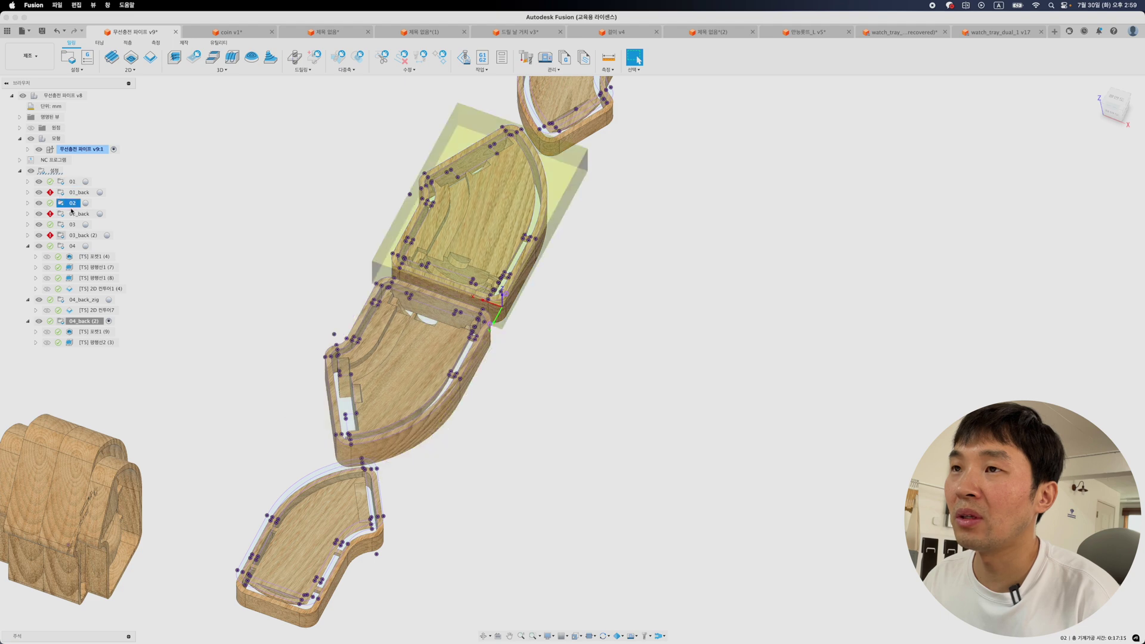
click(72, 224)
click(72, 245)
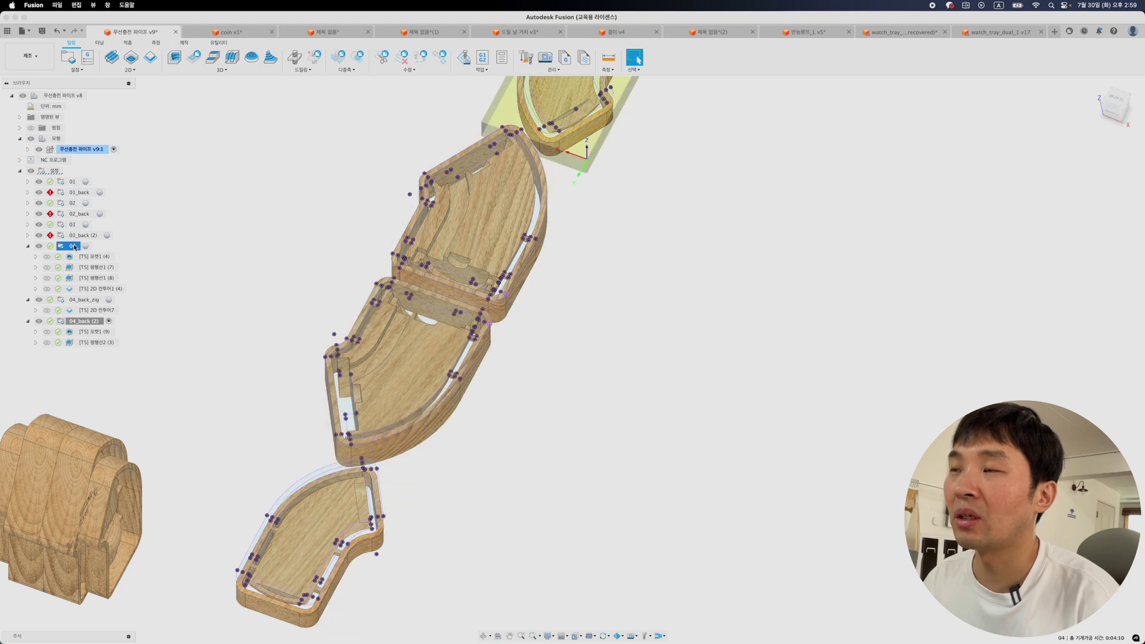
click(90, 301)
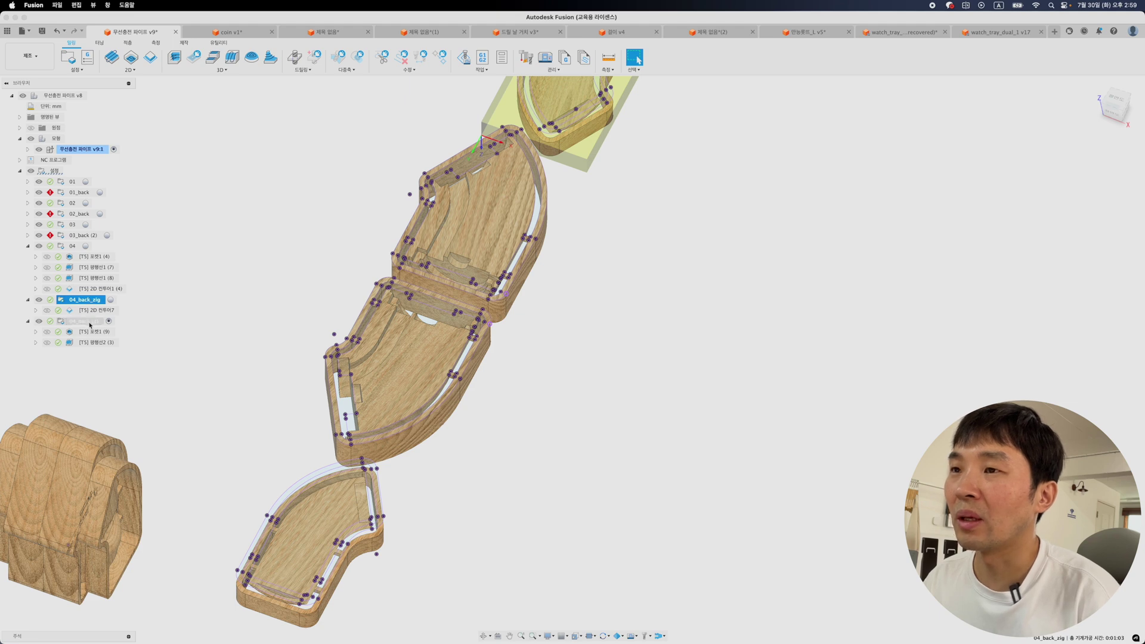
click(89, 323)
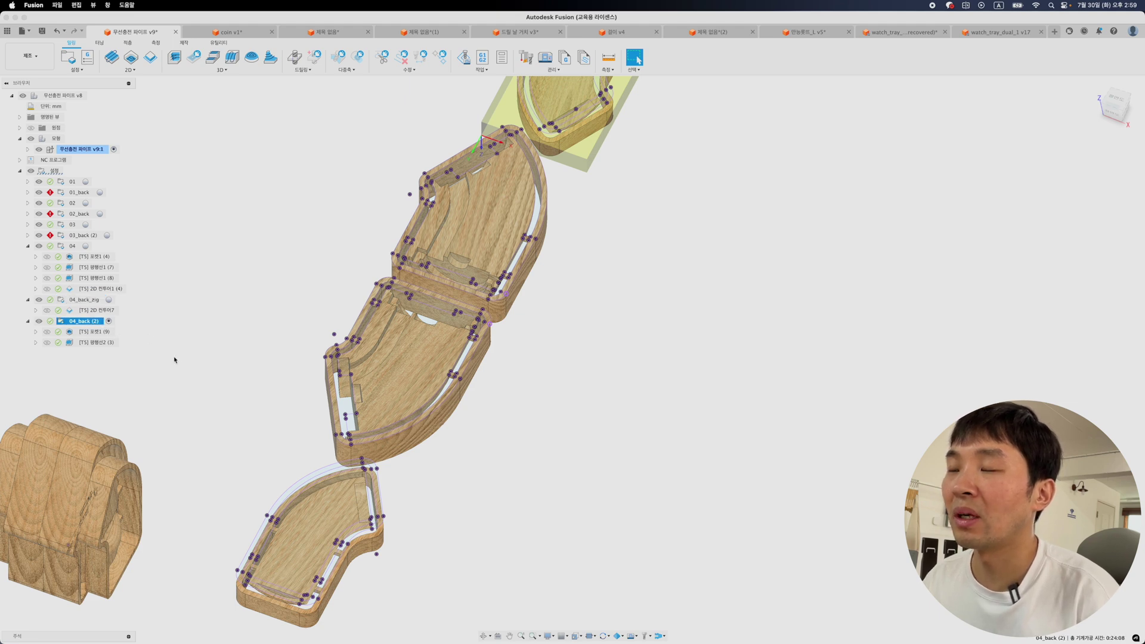
- Activate the 04_back_zig setup and open its 2D contour operation for editing
click(84, 301)
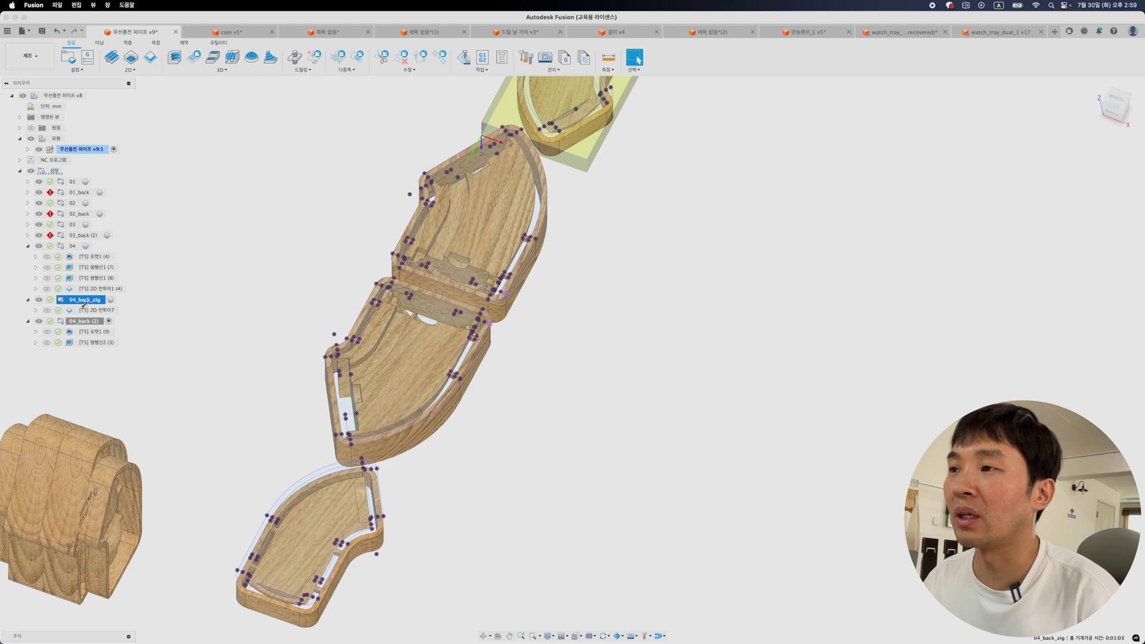
click(142, 302)
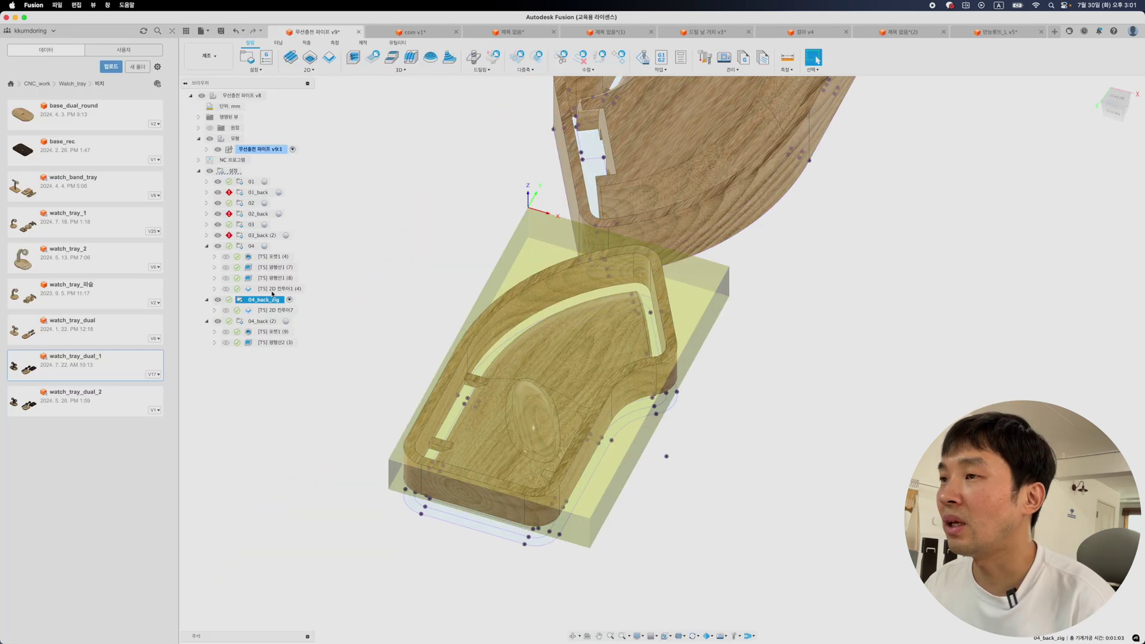
click(282, 311)
right_click(282, 311)
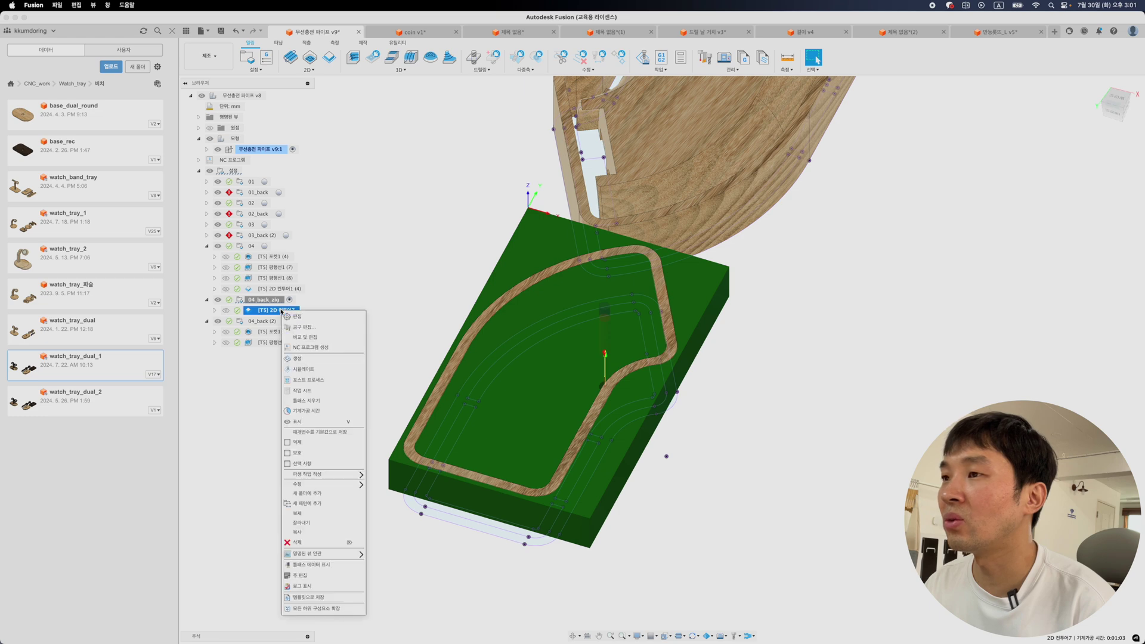
click(359, 283)
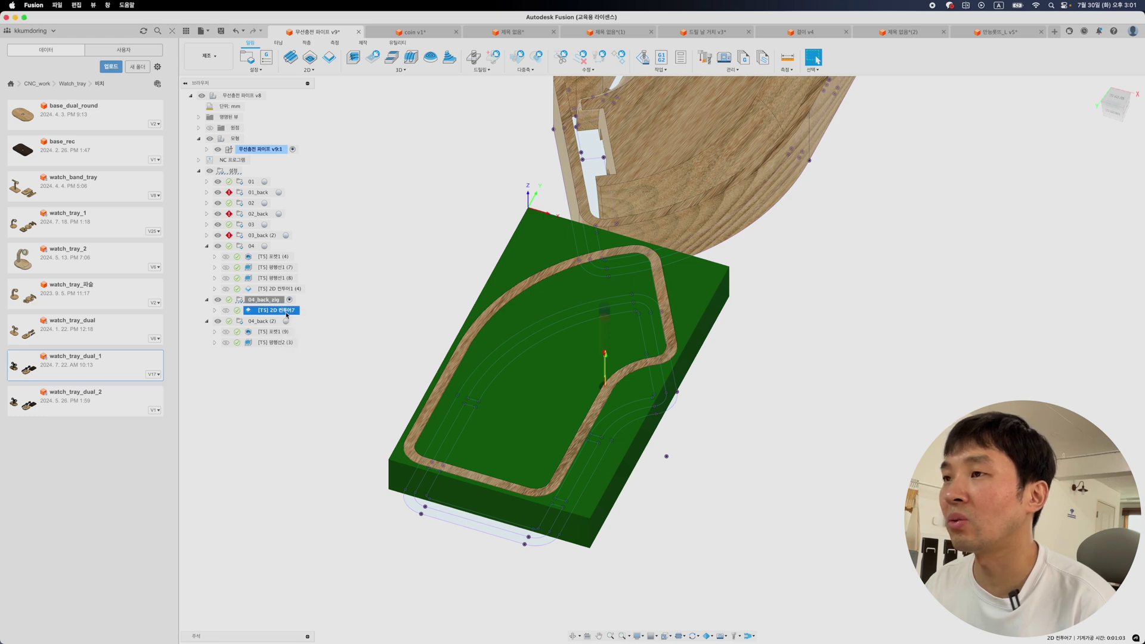
right_click(286, 314)
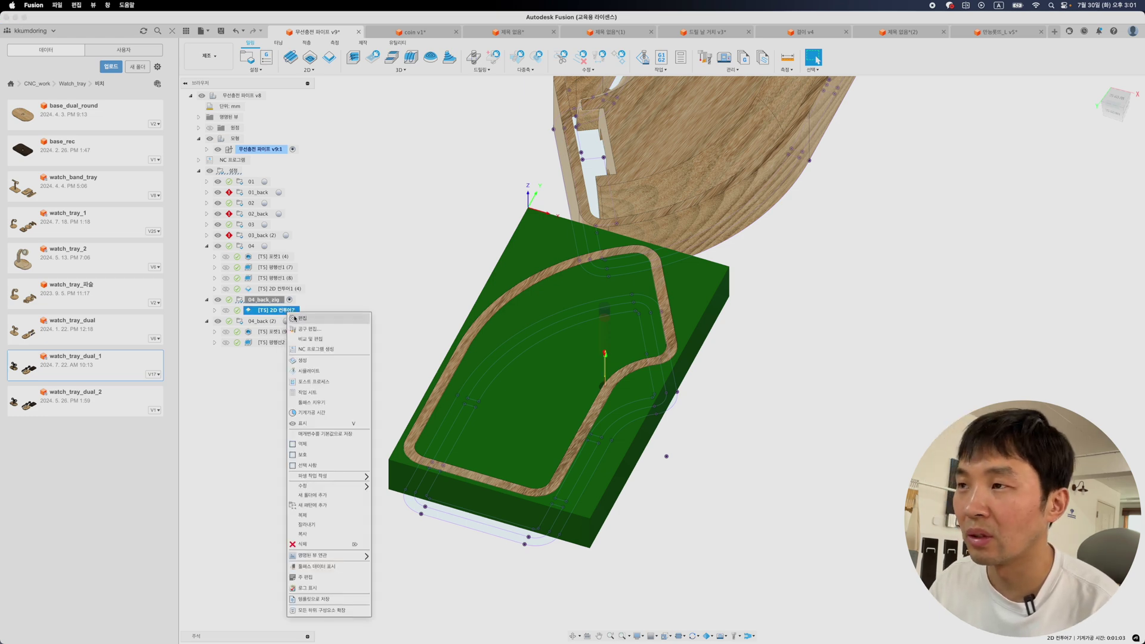
key(Escape)
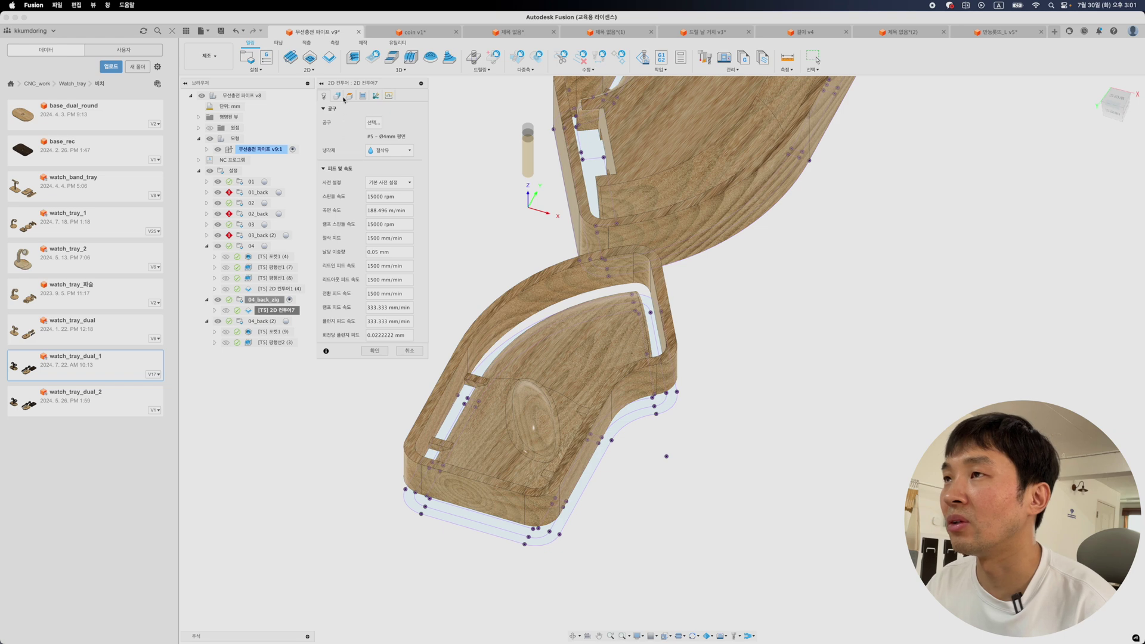
- Reselect the part's lower outer edge loop as the machining contour of the 2D contour operation
click(343, 97)
scroll(397, 486, up, 2)
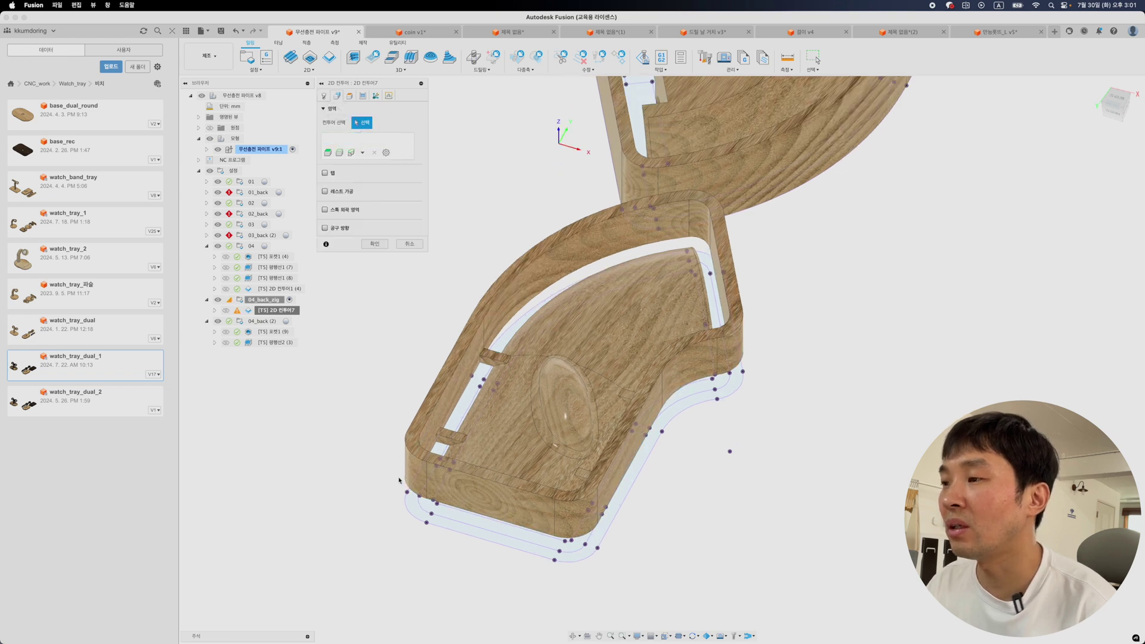
scroll(399, 481, up, 2)
click(398, 483)
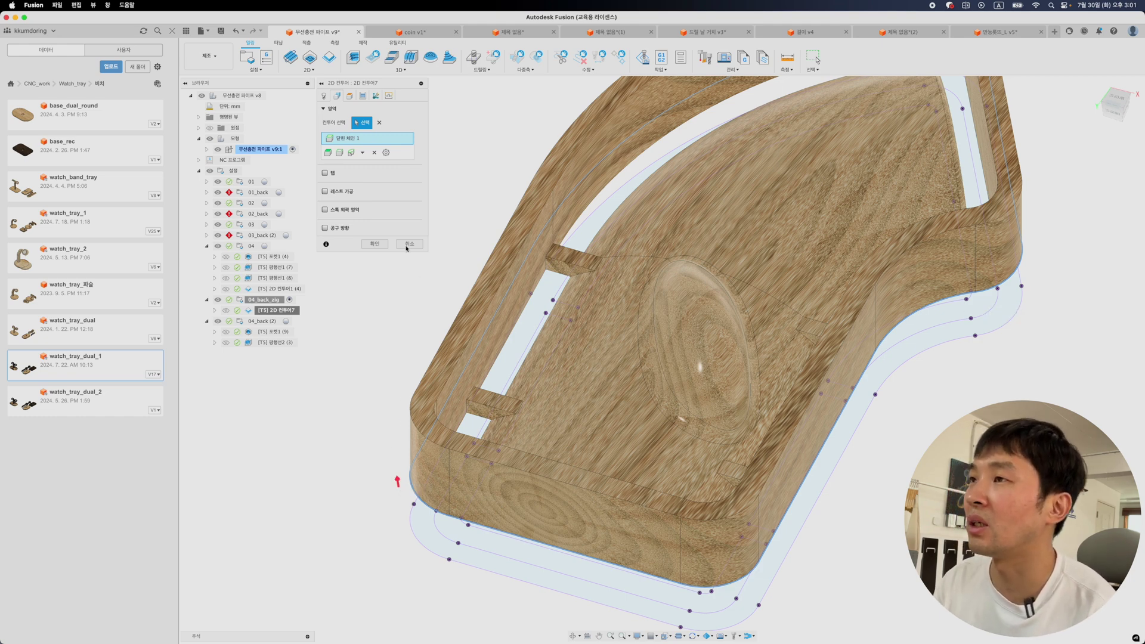
- Reverse the selected chain so the cut runs inside the part outline, and accept the 2D contour operation
click(385, 153)
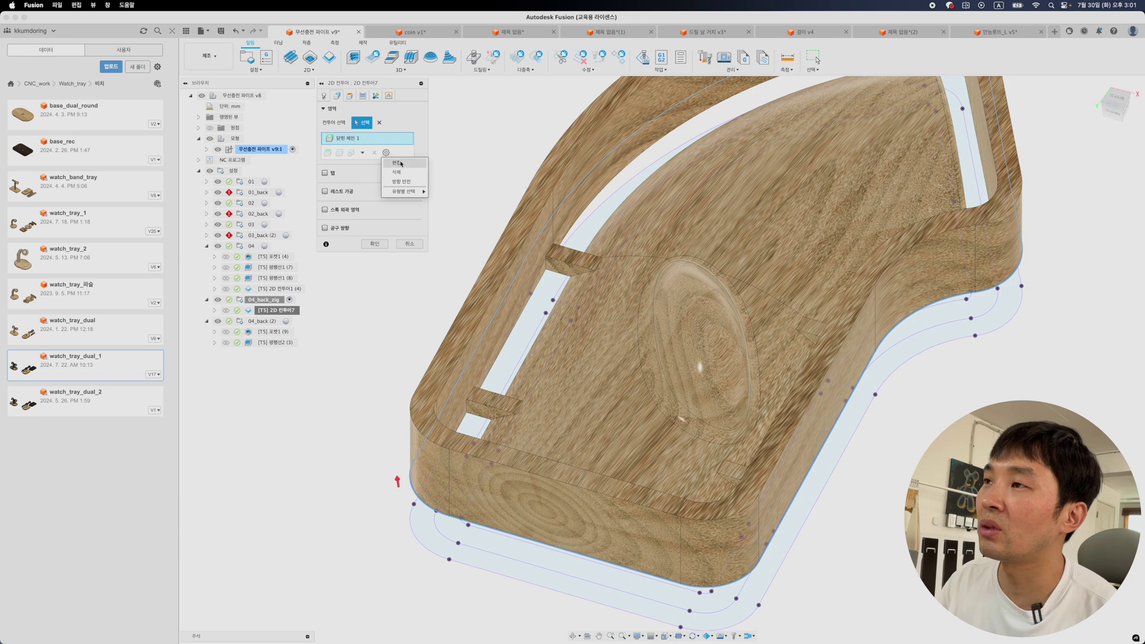
click(404, 170)
drag(1099, 143, 595, 258)
click(564, 292)
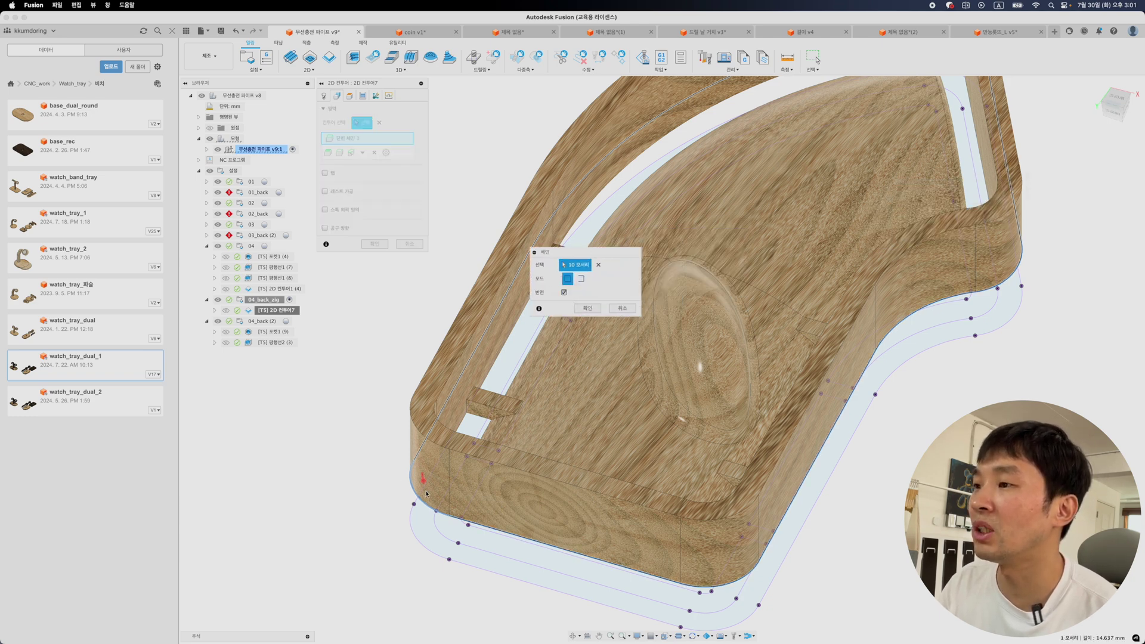
click(587, 309)
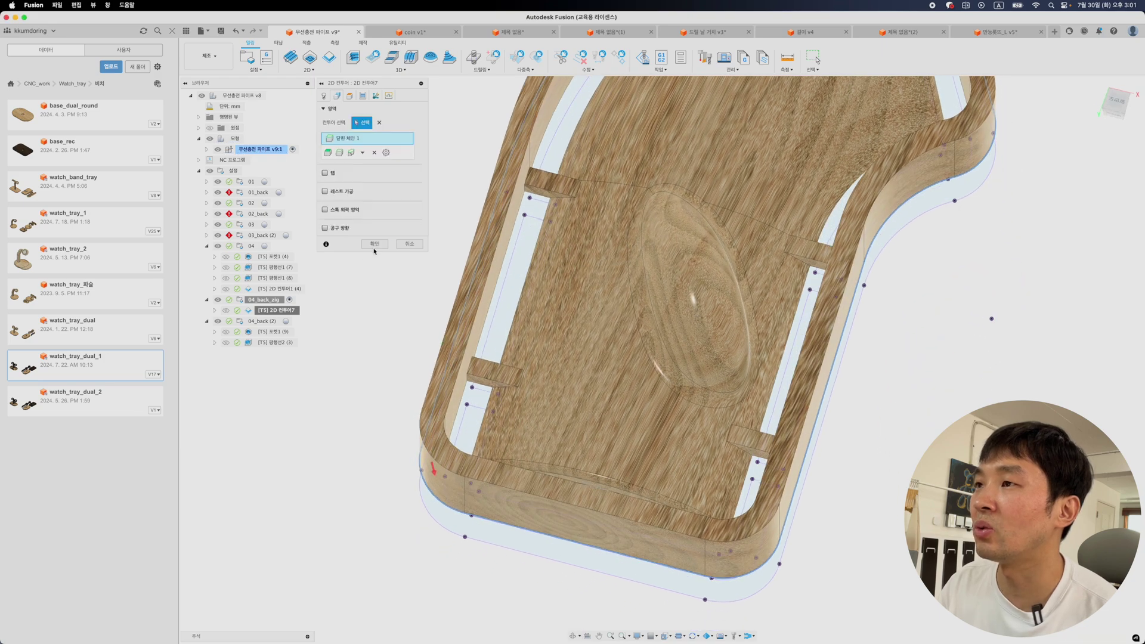
click(374, 244)
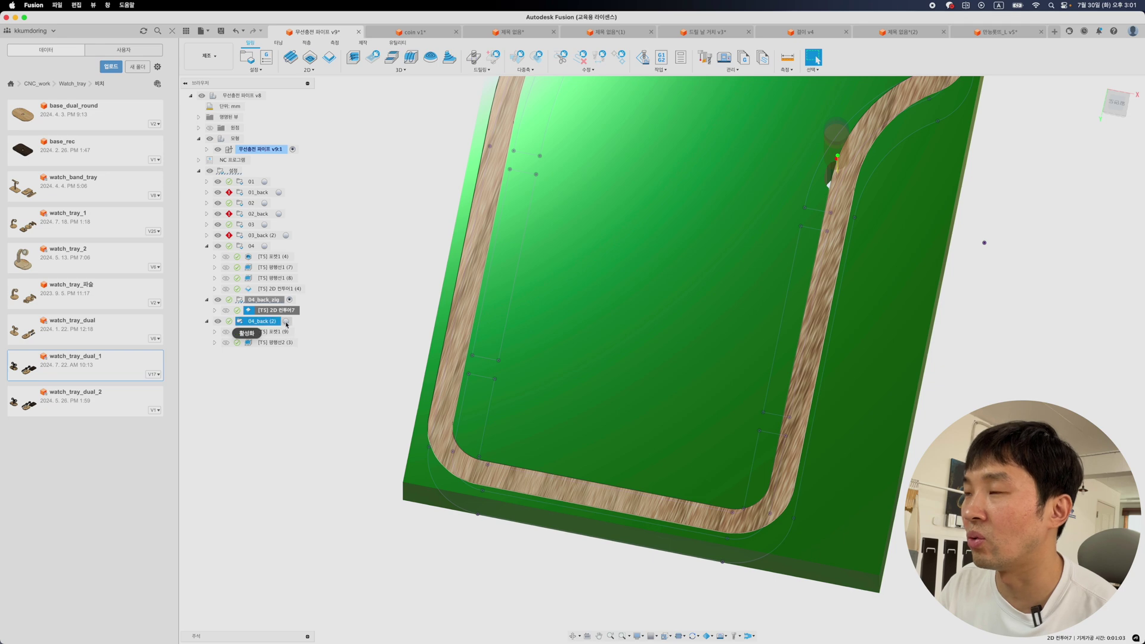
- Reopen the 04_back_zig 2D contour operation and examine its radial stock-to-leave setting in the passes parameters
double_click(276, 310)
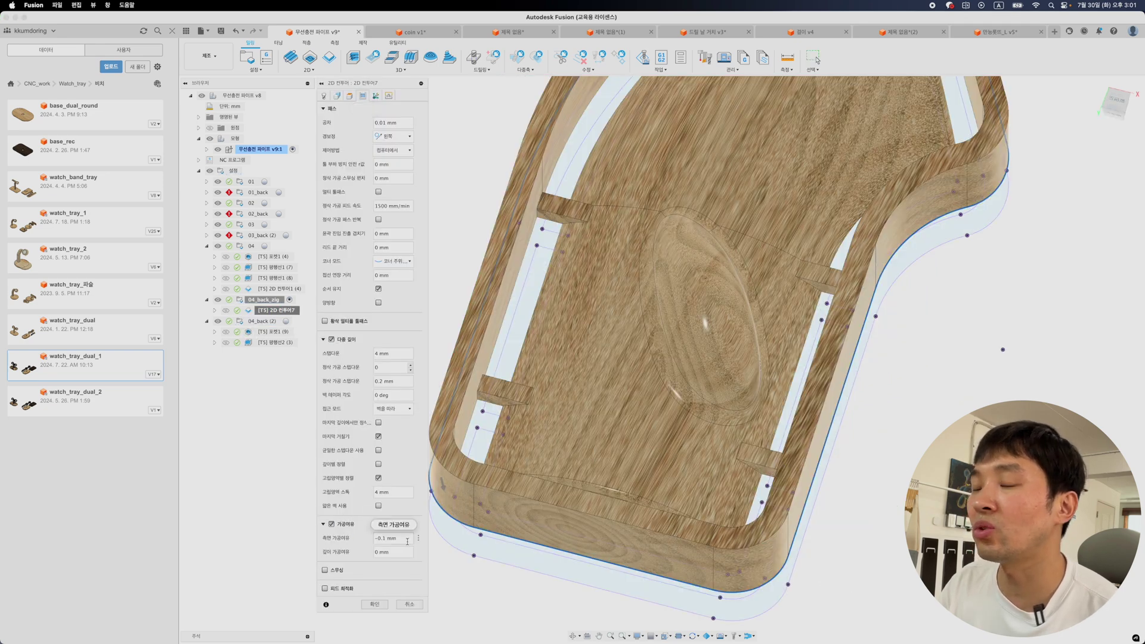
mouse_move(408, 541)
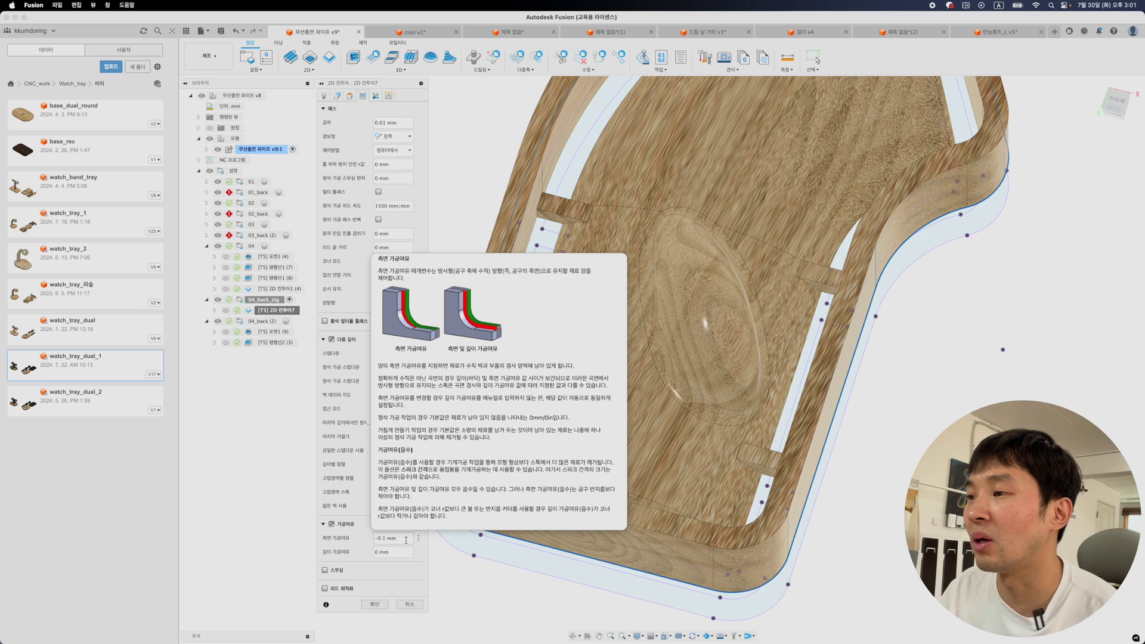
click(406, 540)
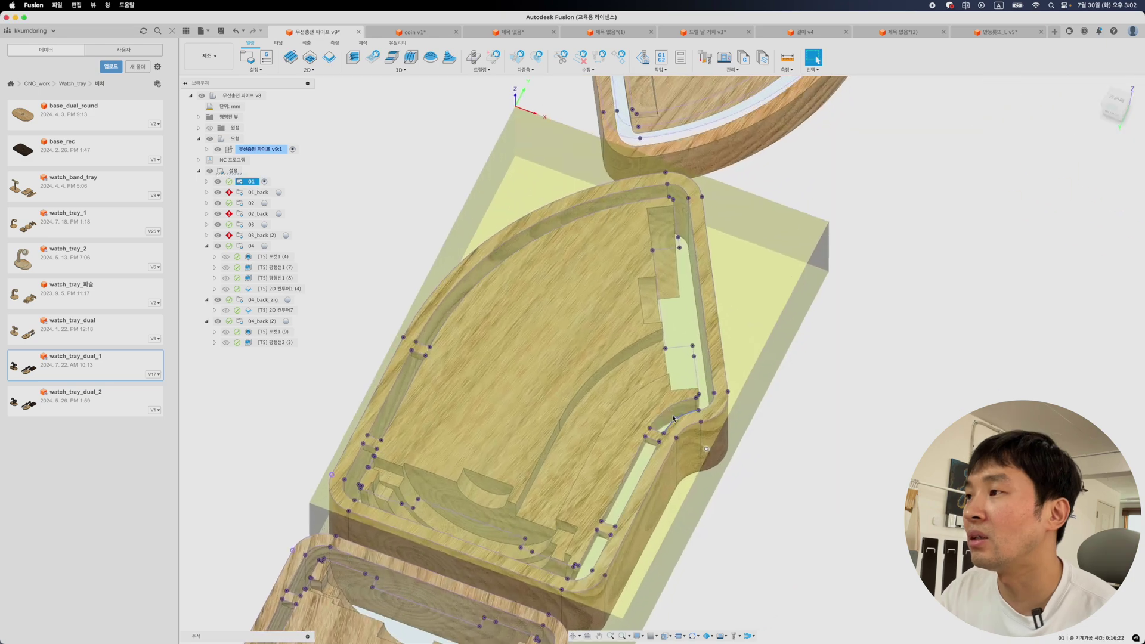
- Expand setup 01 and open its 2D contour operation for editing
shift+middle_drag(656, 459, 651, 434)
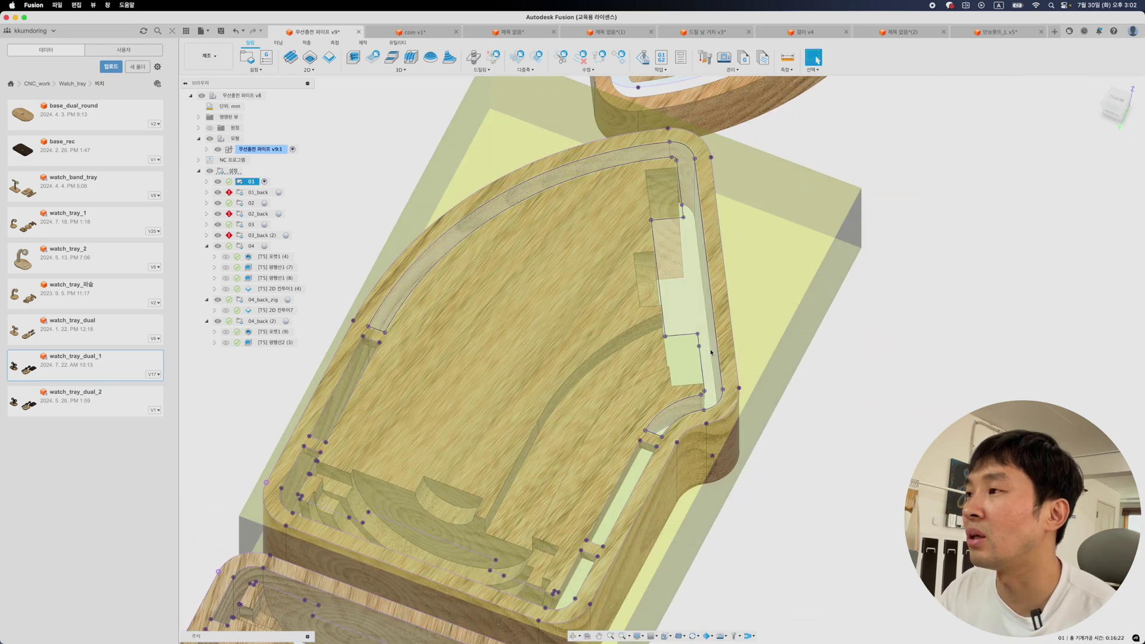
click(797, 391)
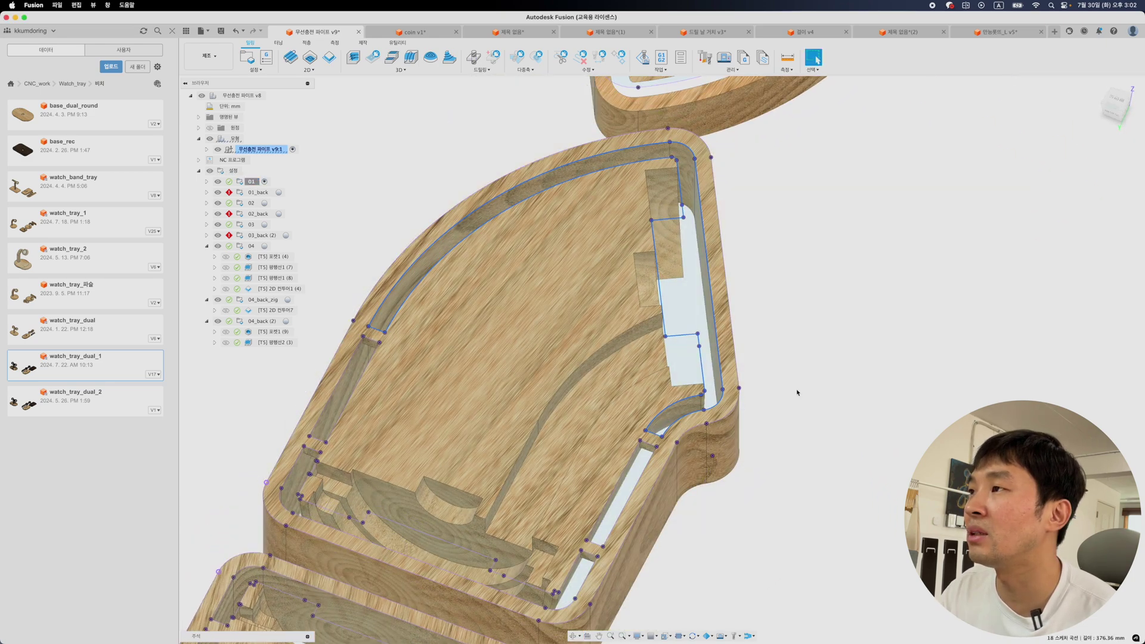
scroll(676, 517, up, 5)
scroll(673, 517, down, 6)
middle_drag(675, 514, 693, 484)
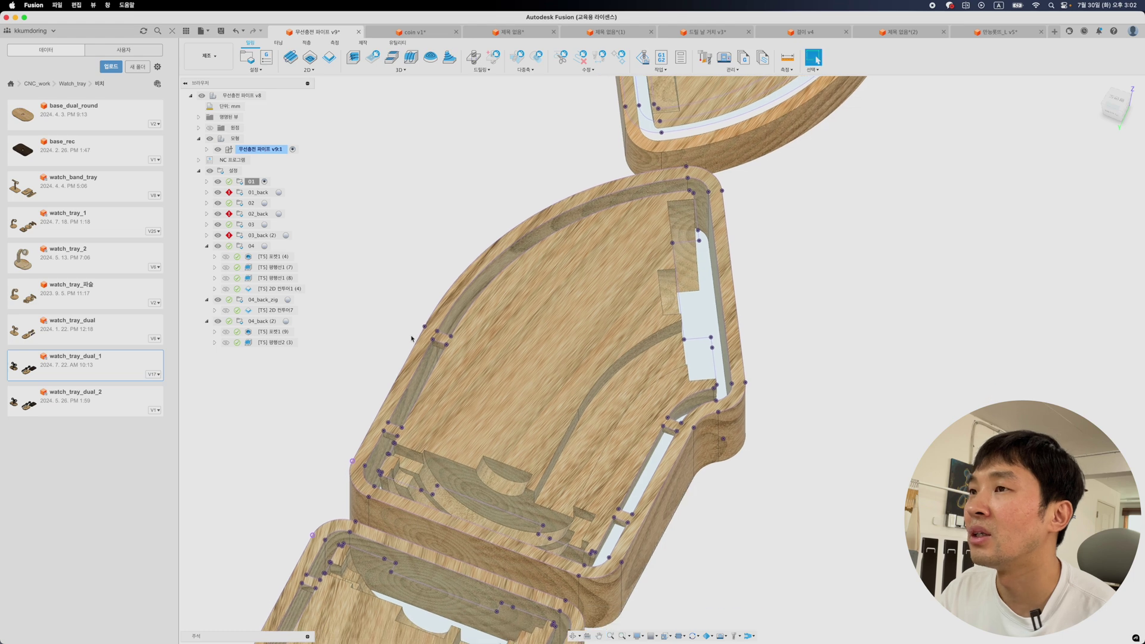
click(207, 181)
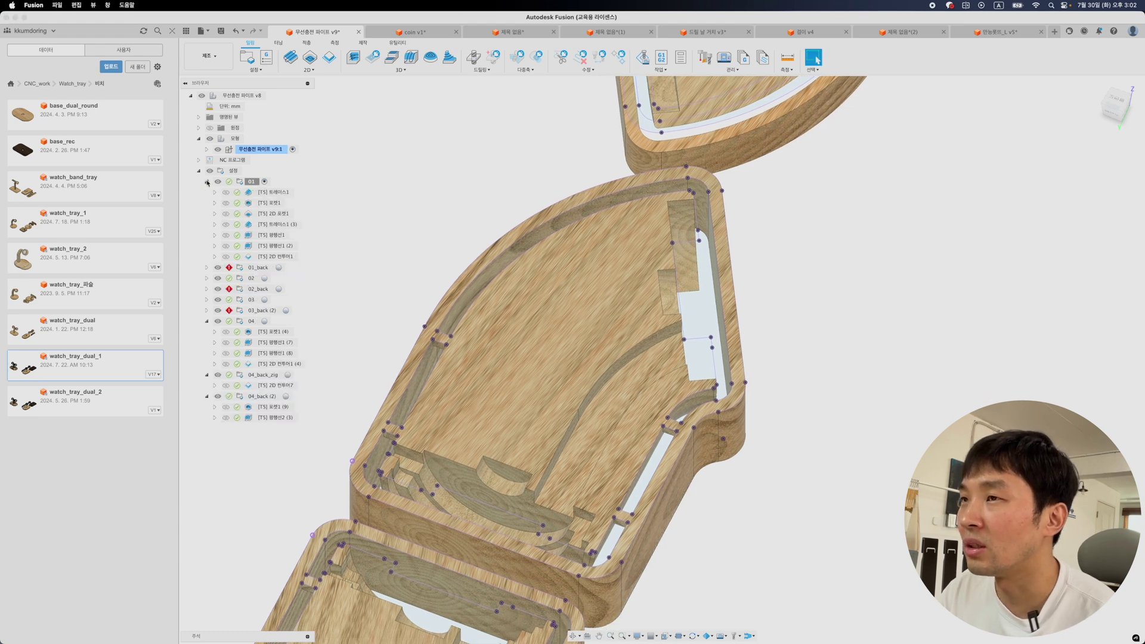
click(276, 257)
right_click(279, 256)
click(294, 263)
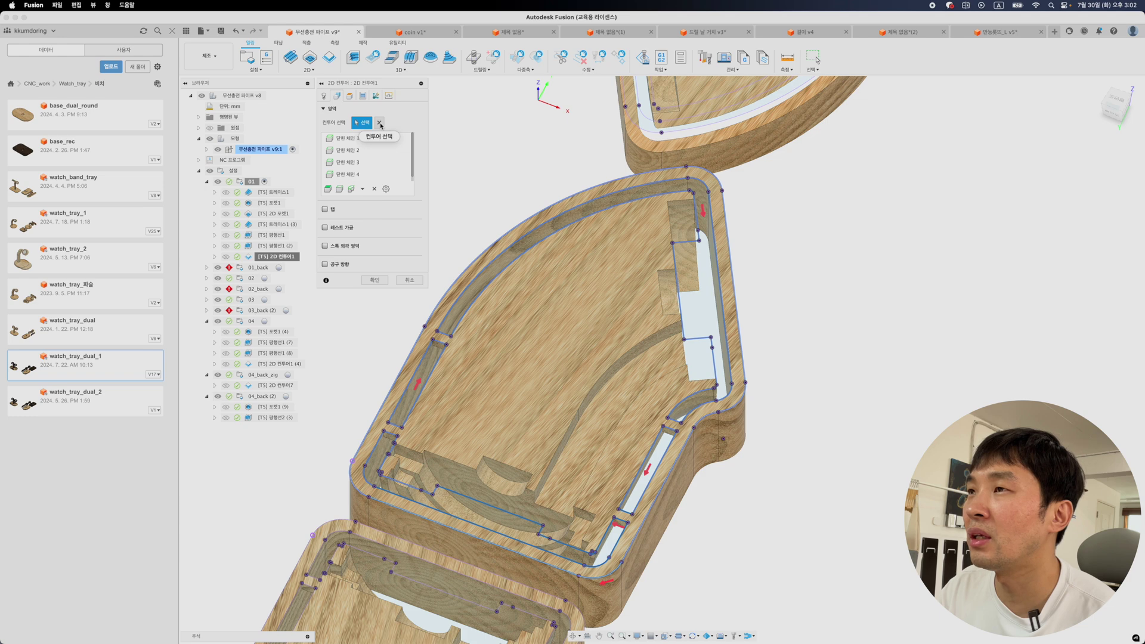
- Replace all contour selections with a silhouette selection of the setup model, and regenerate the 2D contour toolpath
click(380, 123)
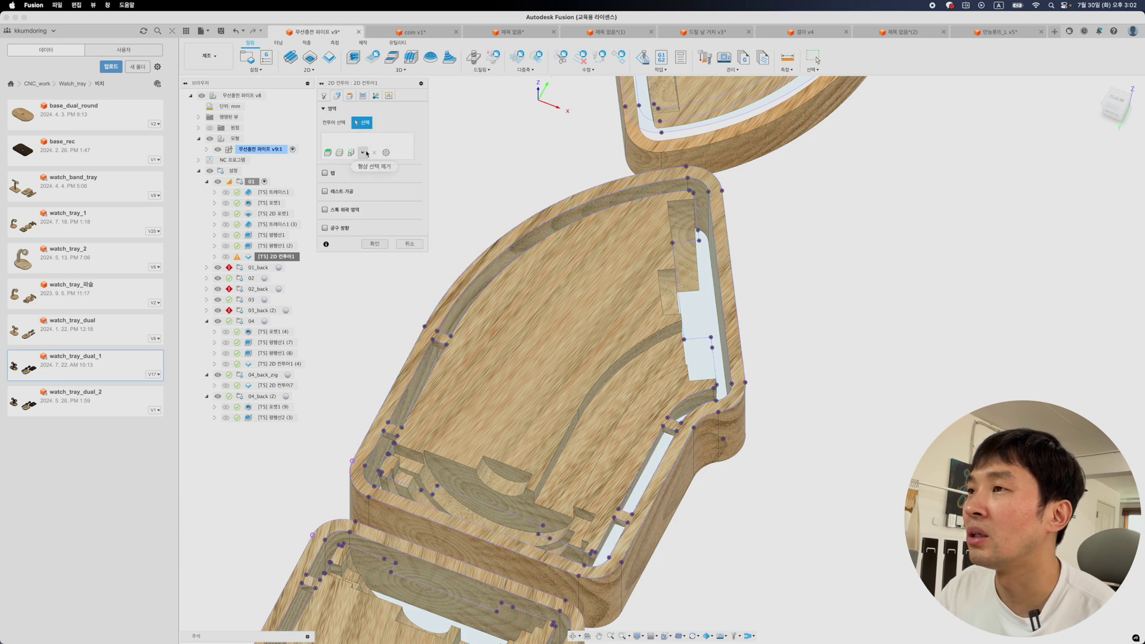
click(354, 153)
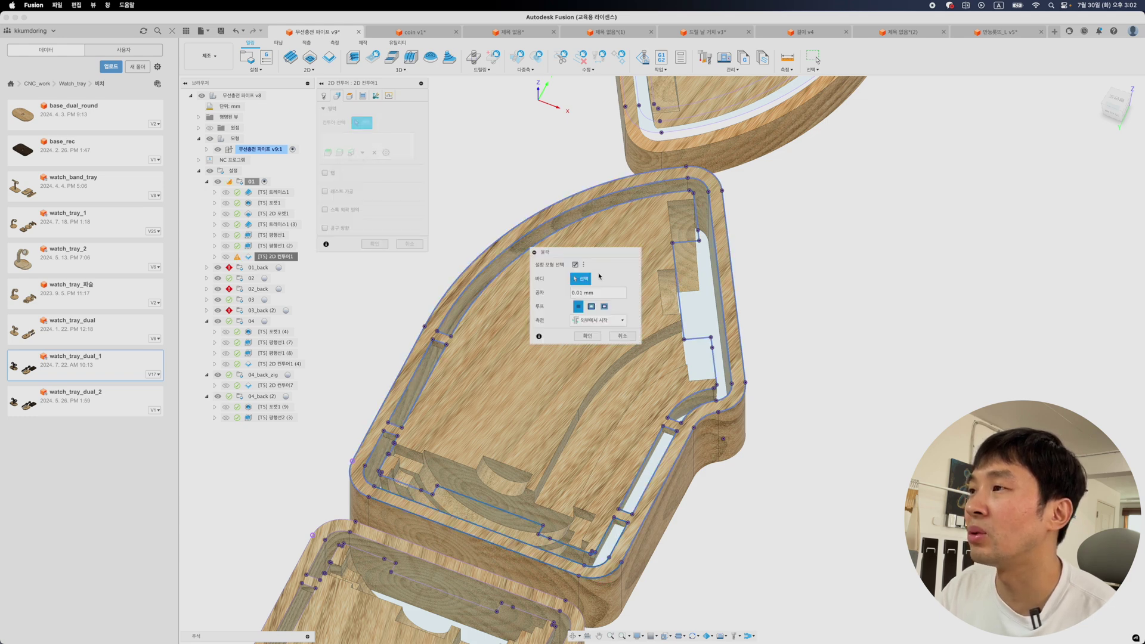
click(593, 337)
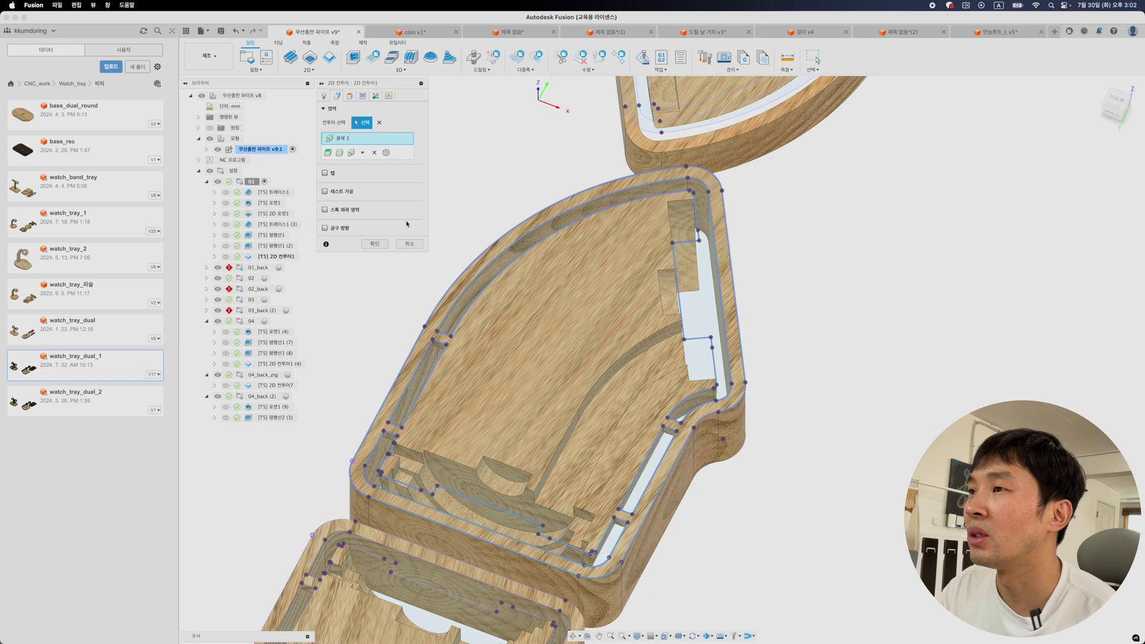
key(Return)
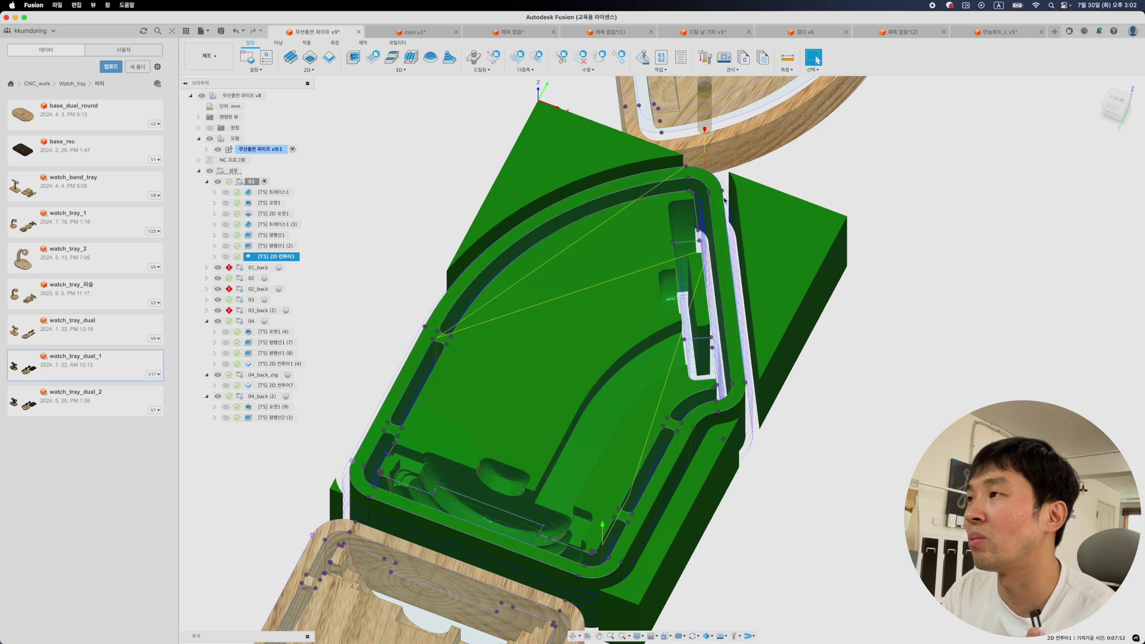
right_click(279, 258)
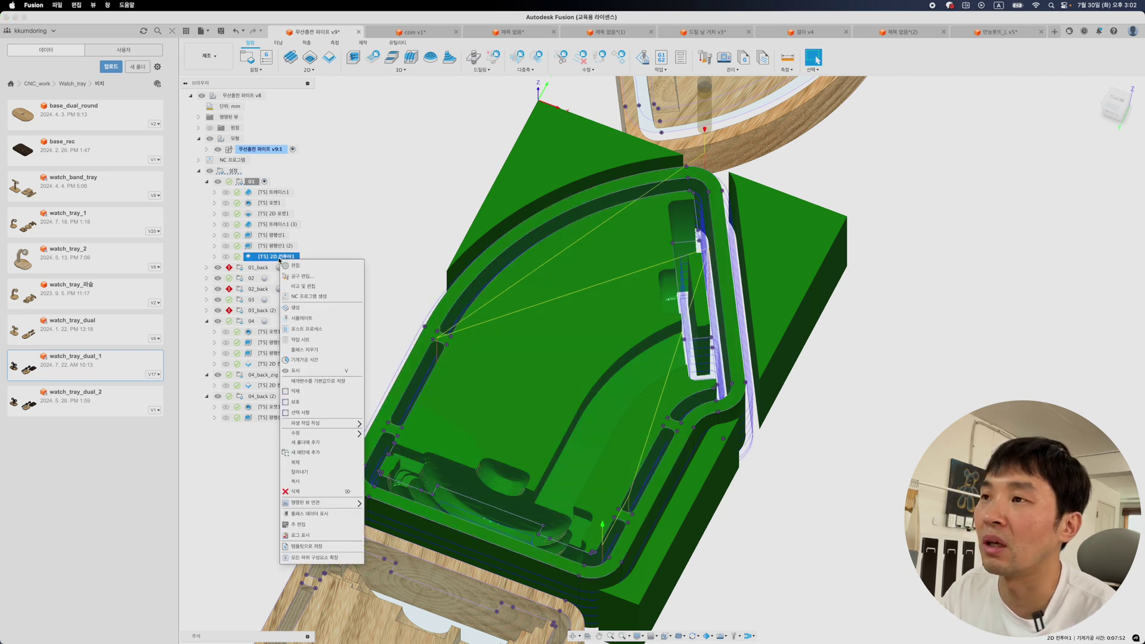
click(295, 265)
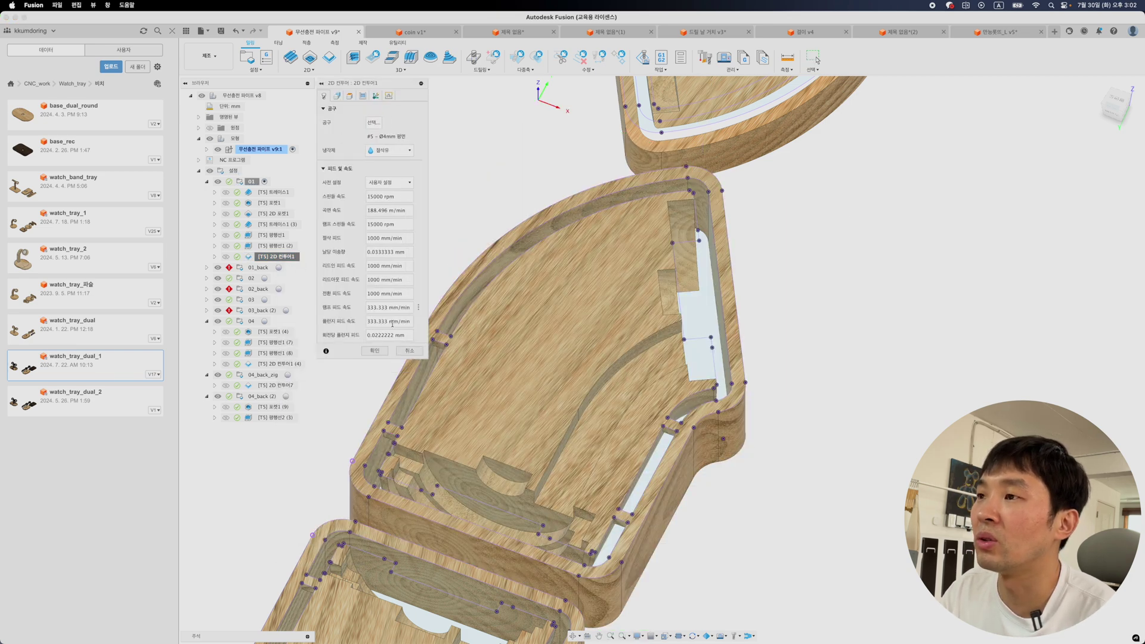
click(410, 351)
- Simulate setup 01's 2D contour toolpath with a reduced stock accuracy, and exit the simulation
right_click(280, 258)
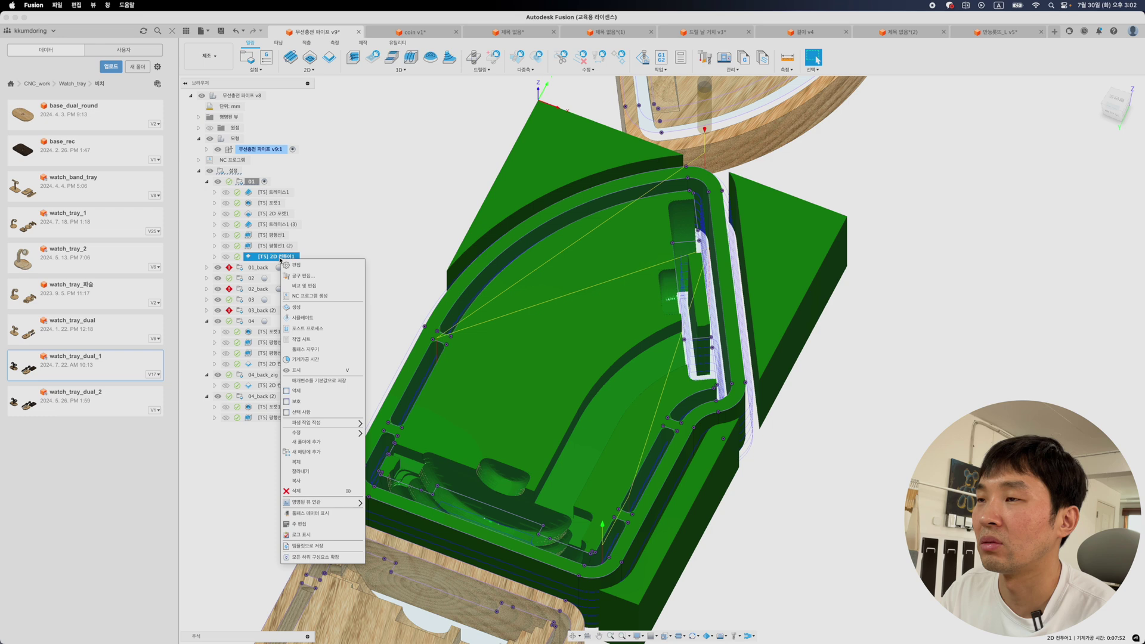
click(303, 317)
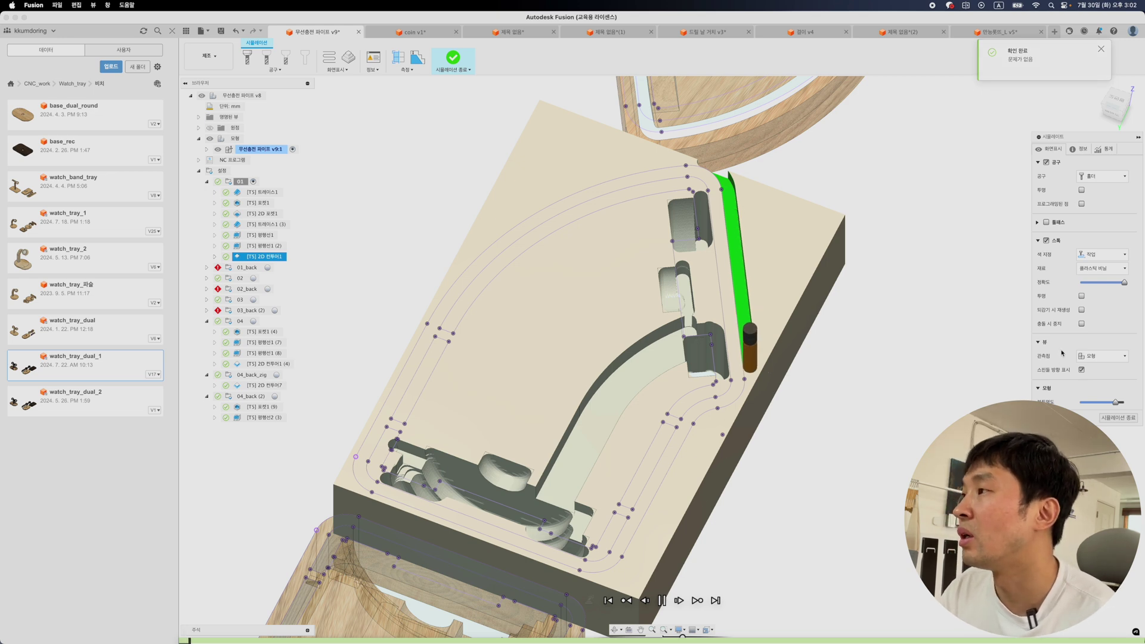
drag(1124, 283, 1105, 284)
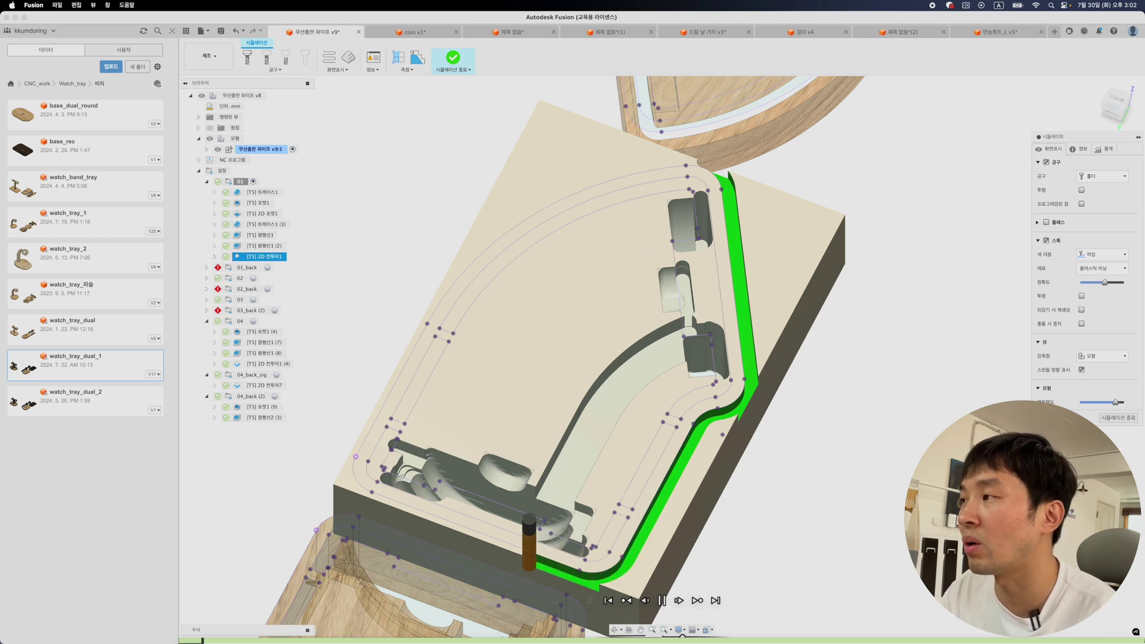
click(1119, 418)
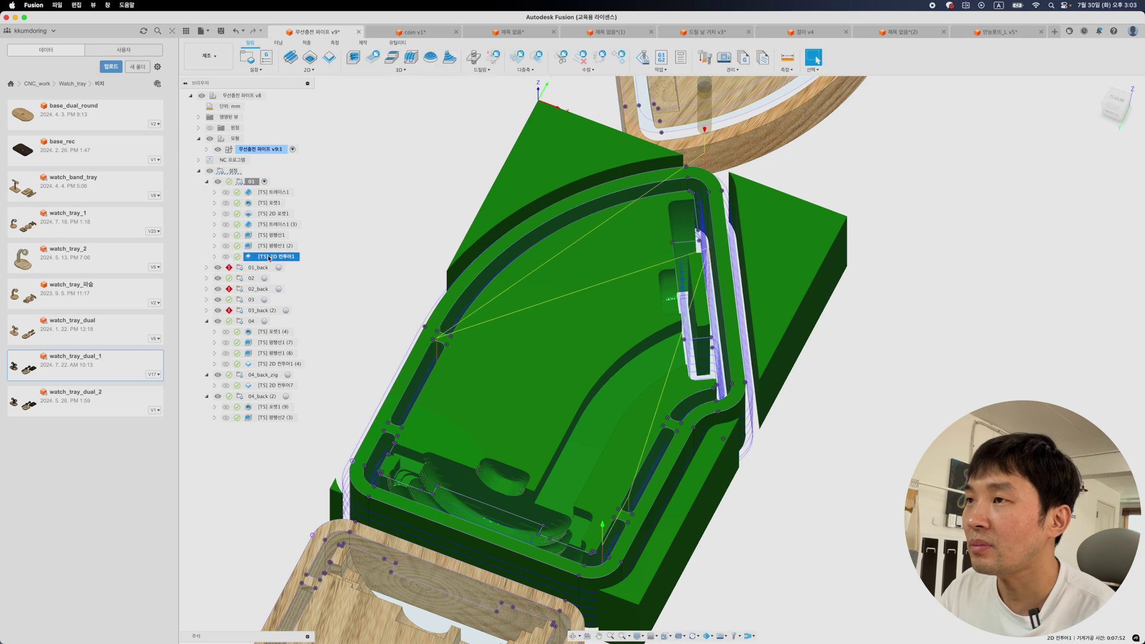
- Replace the silhouette selection in setup 01's 2D contour operation with the closed sketch chain around the part's inner slot outline
right_click(278, 259)
click(292, 265)
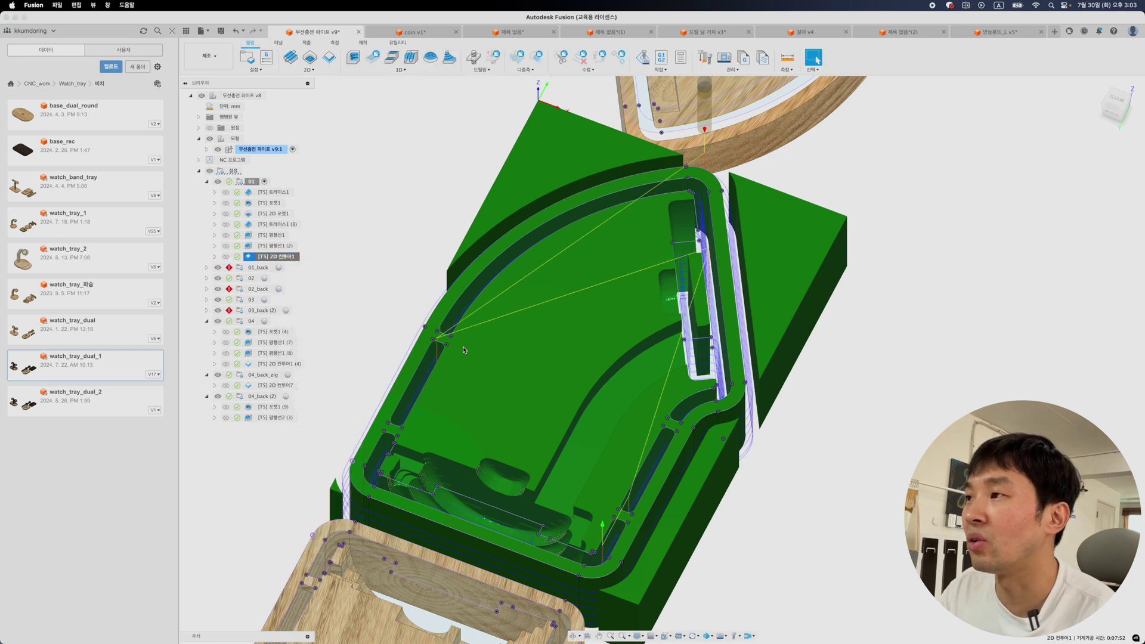
click(333, 96)
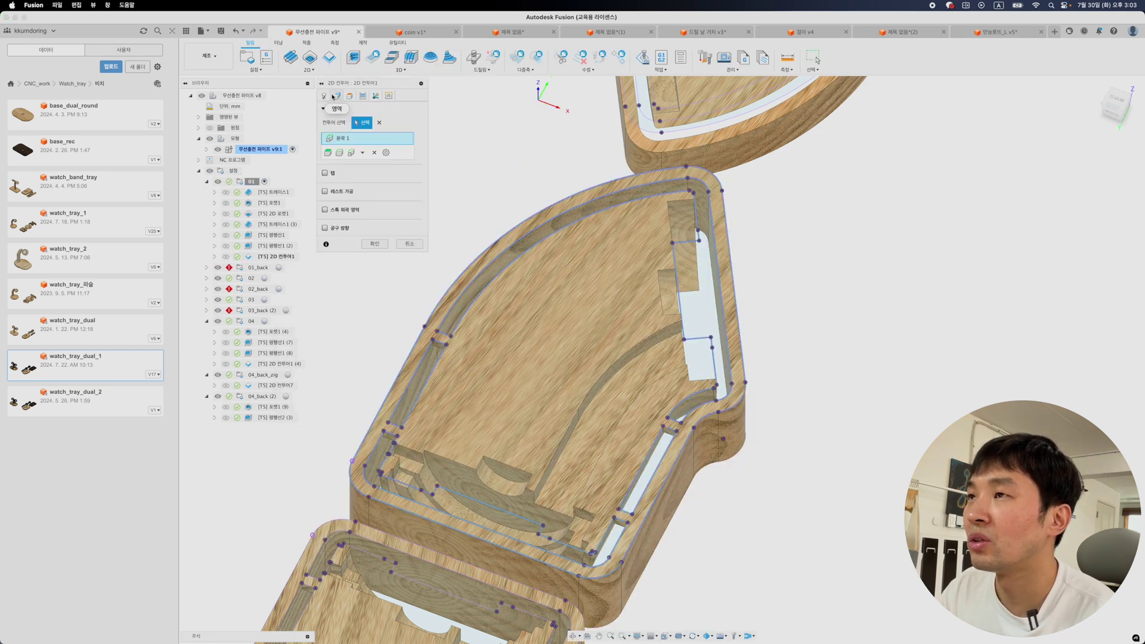
click(379, 122)
click(362, 96)
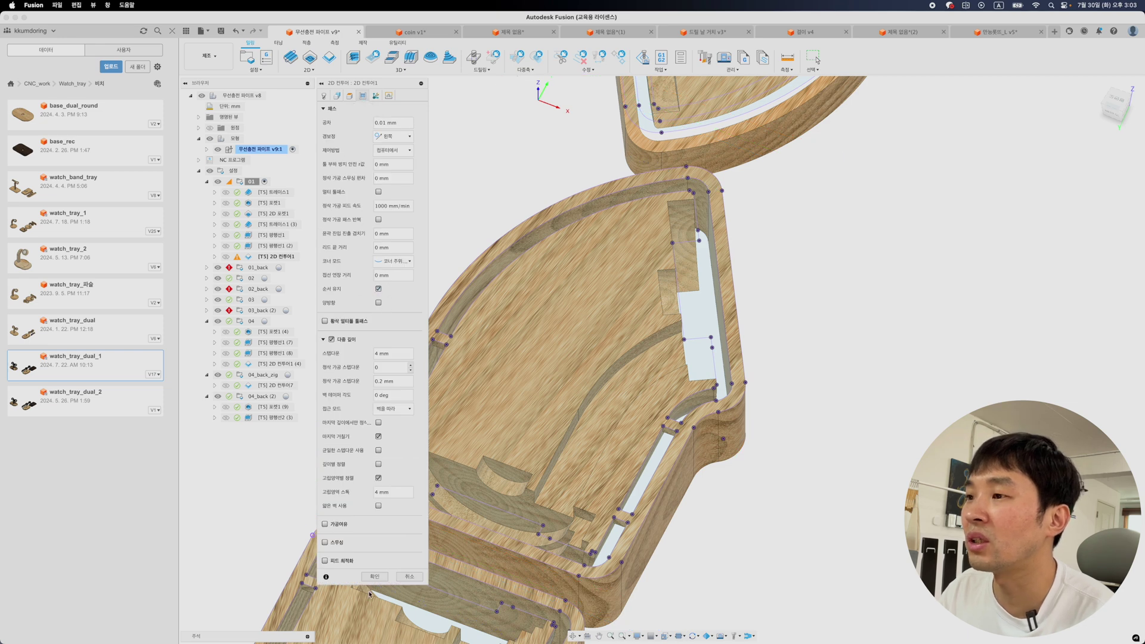
click(337, 96)
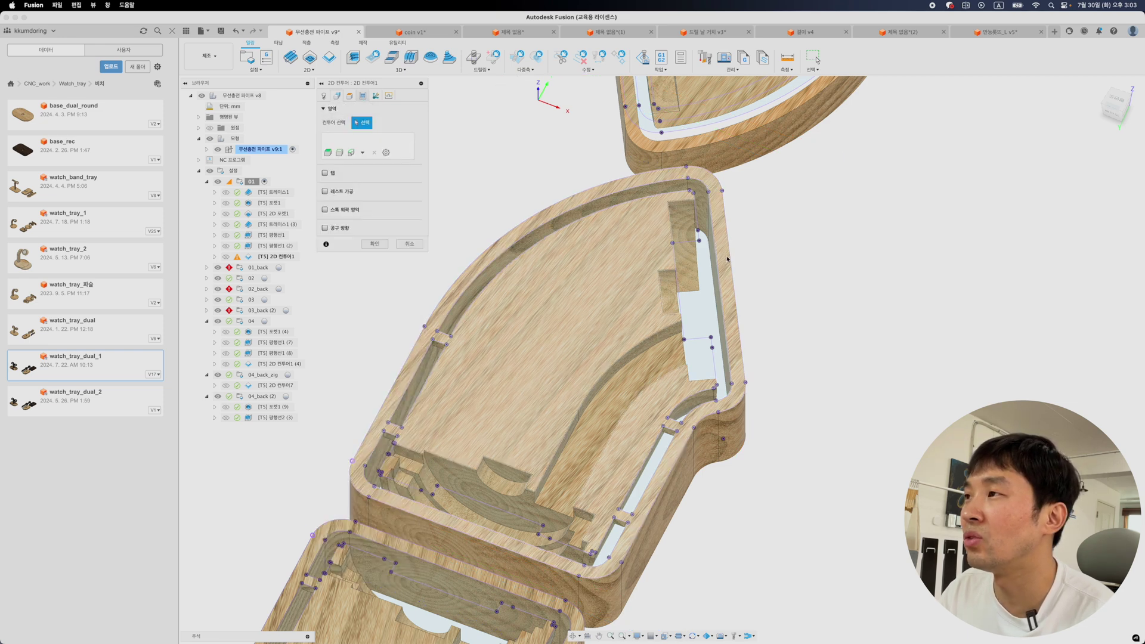
click(690, 245)
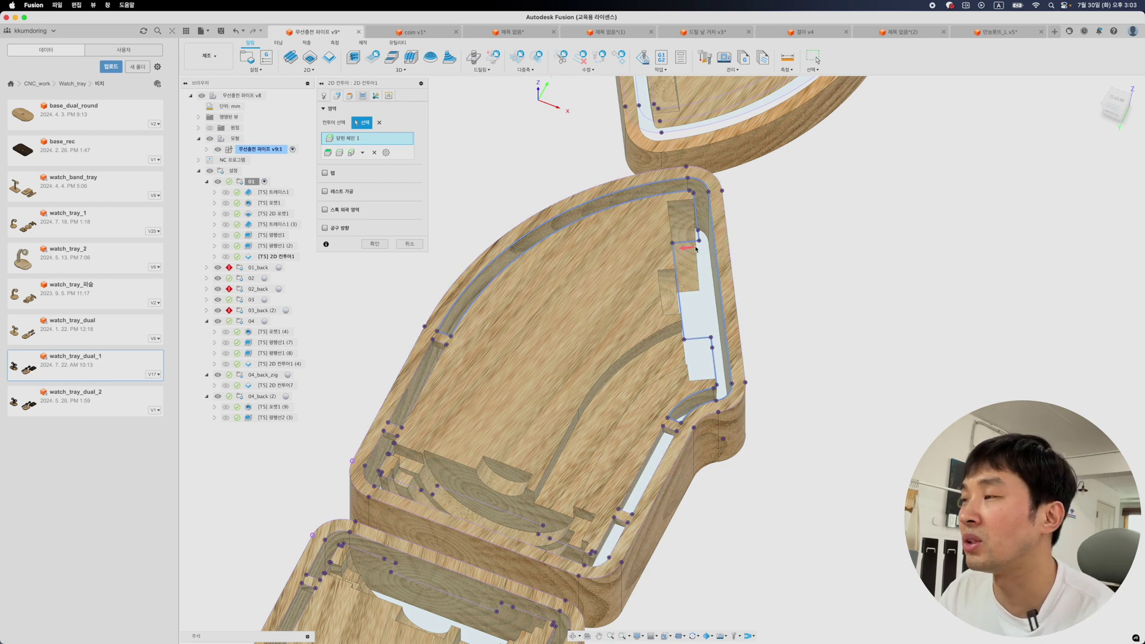
shift+middle_drag(696, 248, 699, 278)
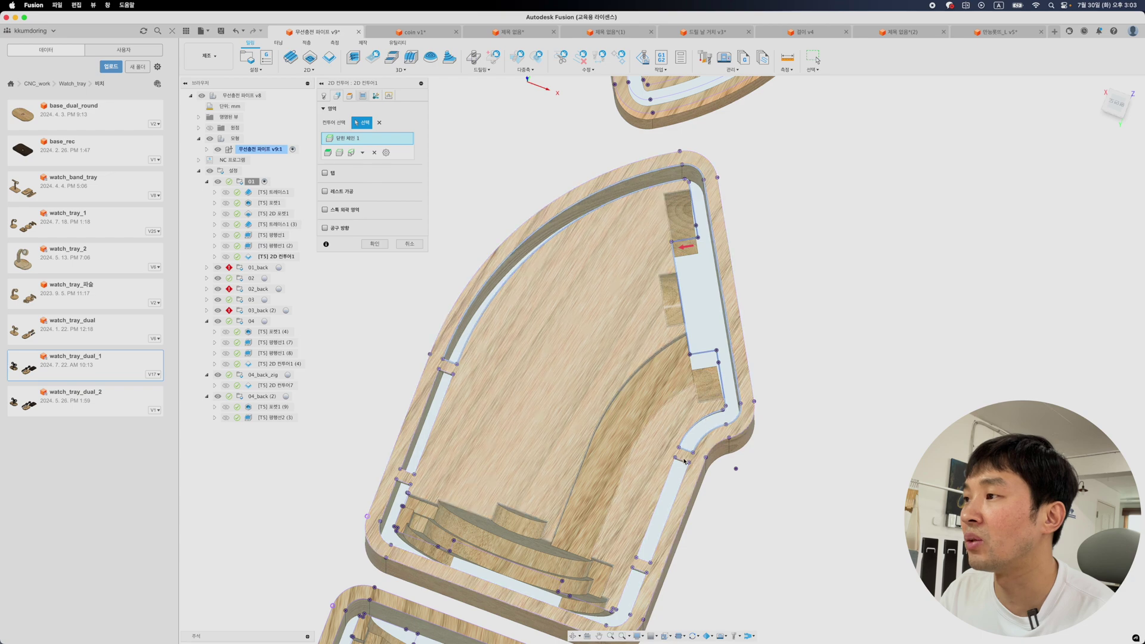
click(684, 462)
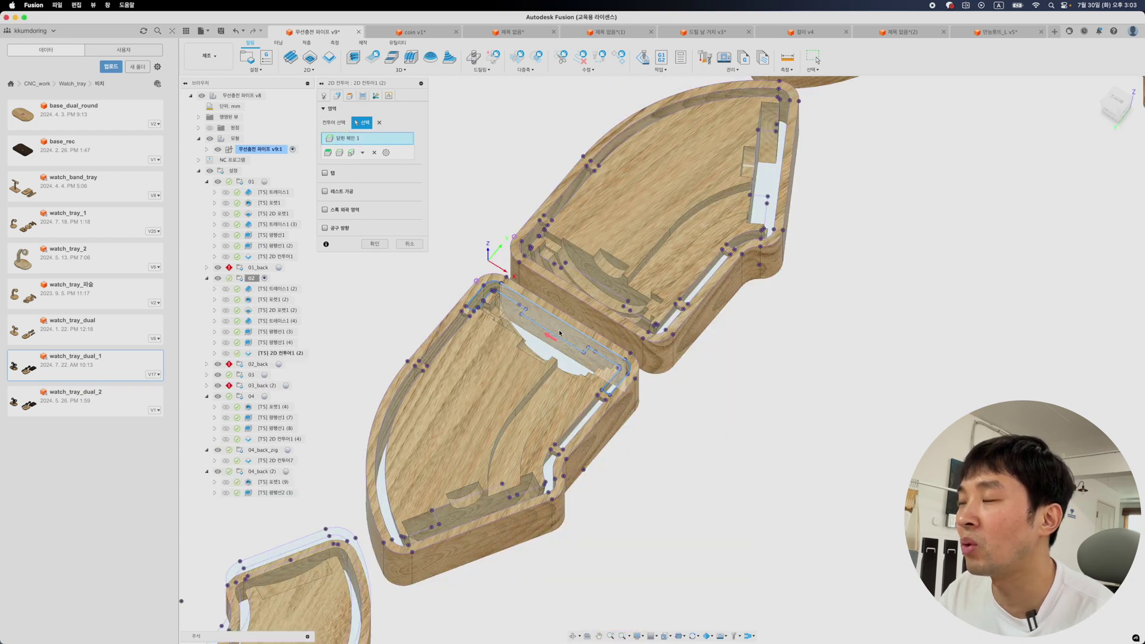
- Examine the closed chain and cut direction of setup 02's 2D contour operation, and accept the operation to inspect its toolpath
scroll(536, 329, up, 5)
shift+middle_drag(534, 342, 532, 353)
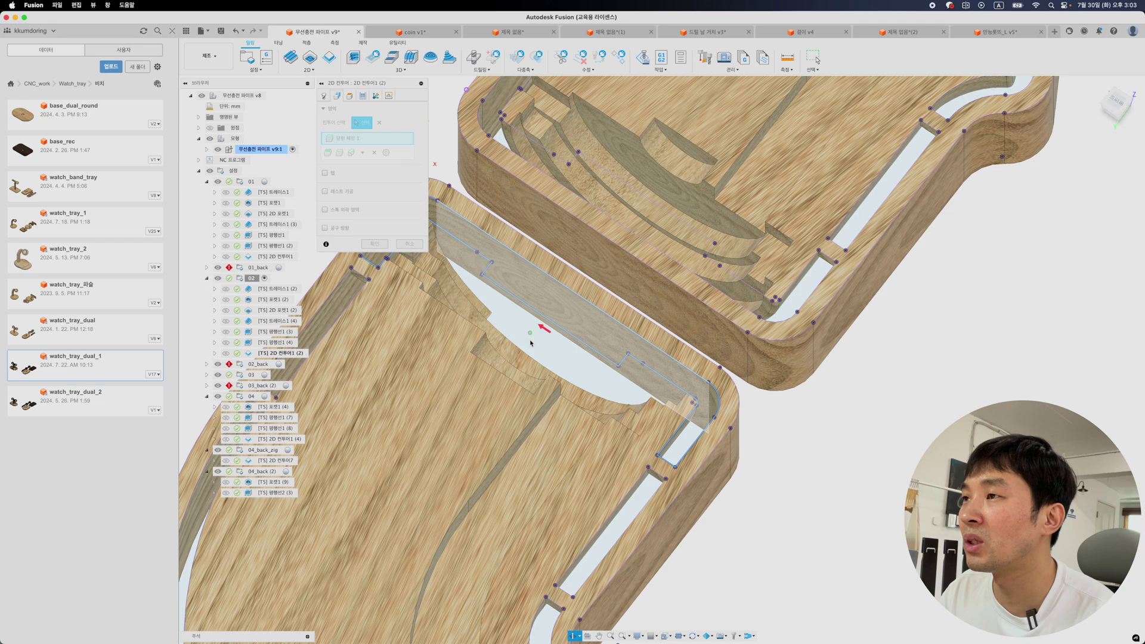
click(374, 245)
shift+middle_drag(384, 235, 399, 243)
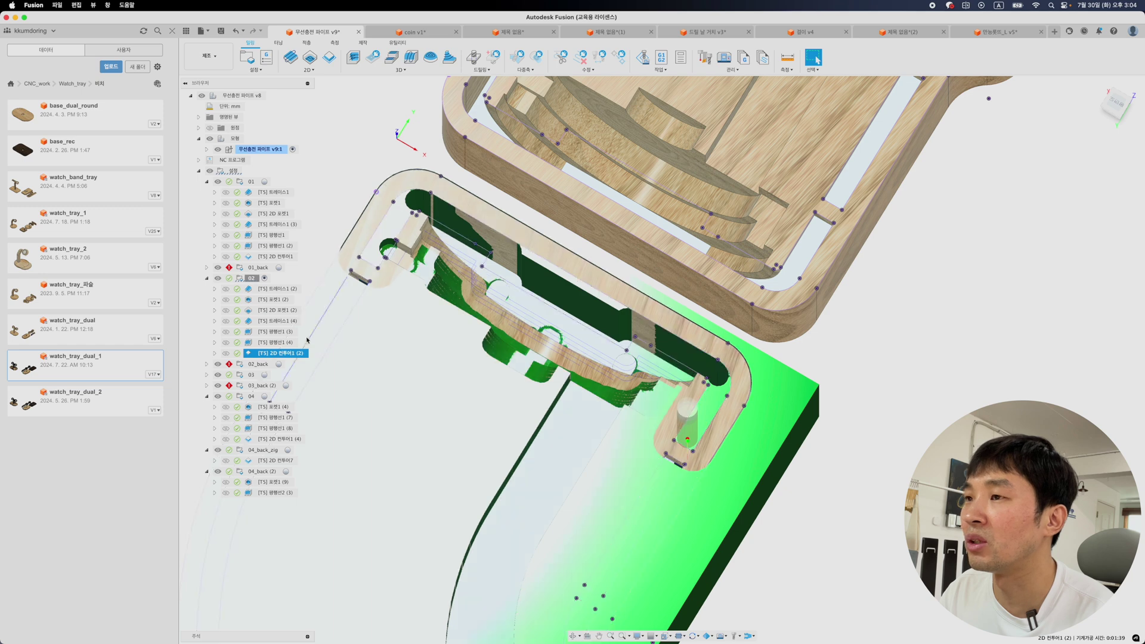
- Reverse the closed chain in setup 02's 2D contour operation so the cut runs on its other side, and accept the operation
right_click(297, 353)
click(322, 54)
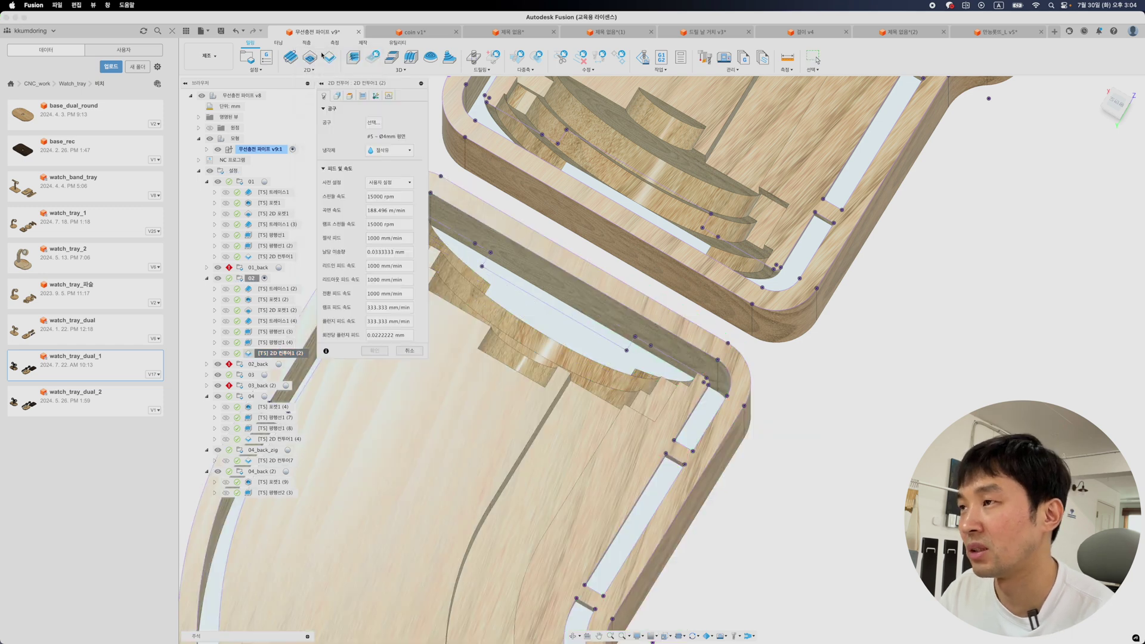
click(337, 96)
click(386, 152)
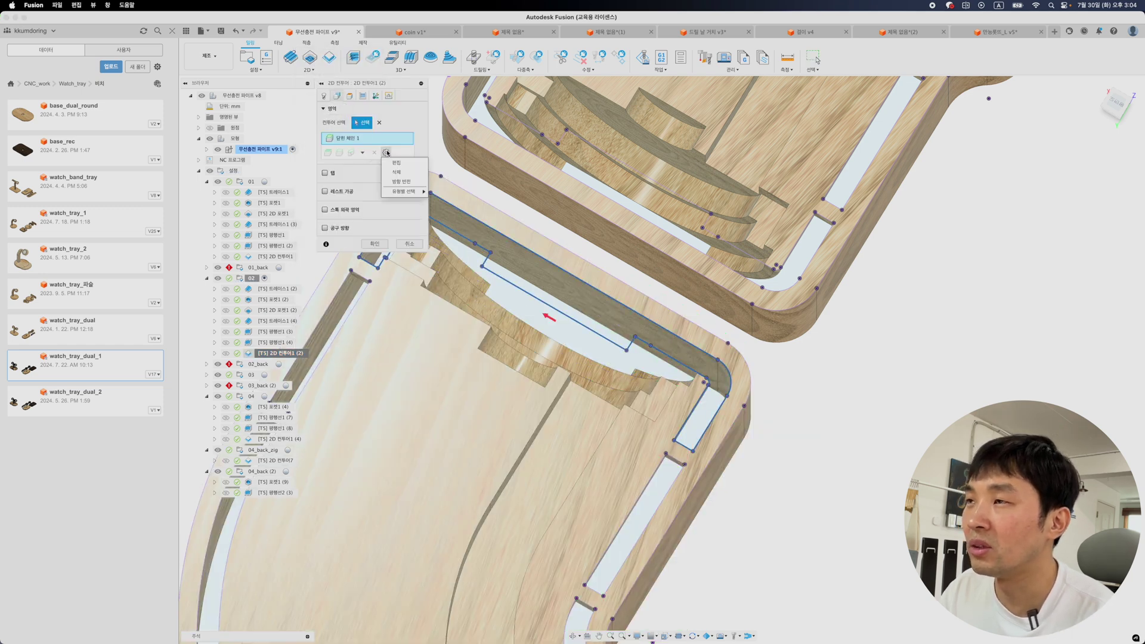
click(394, 164)
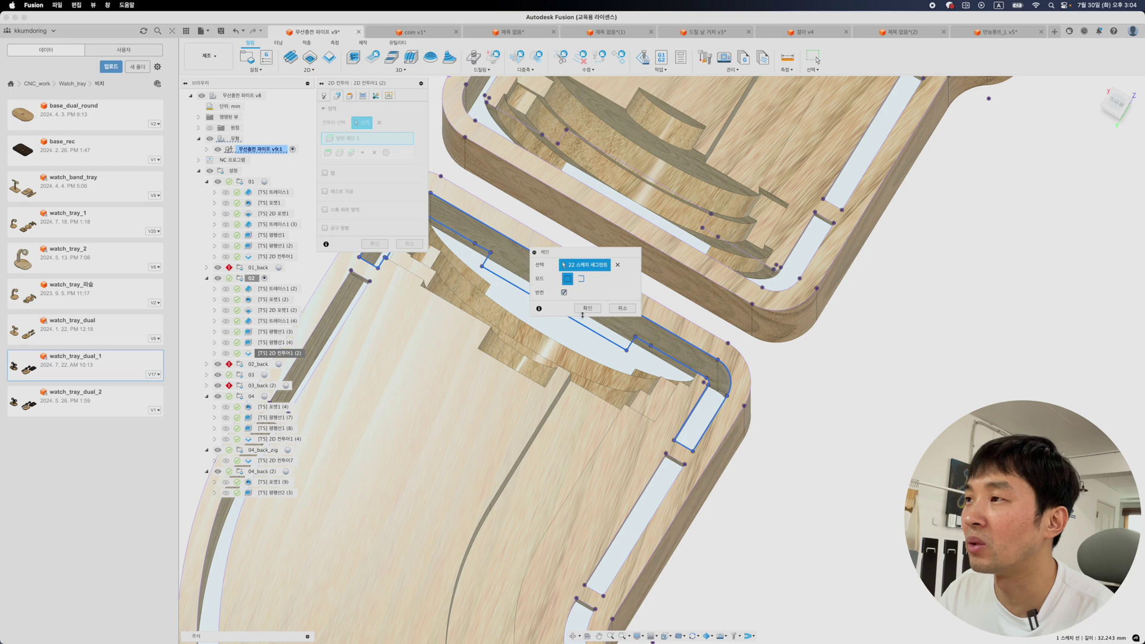
drag(587, 253, 650, 225)
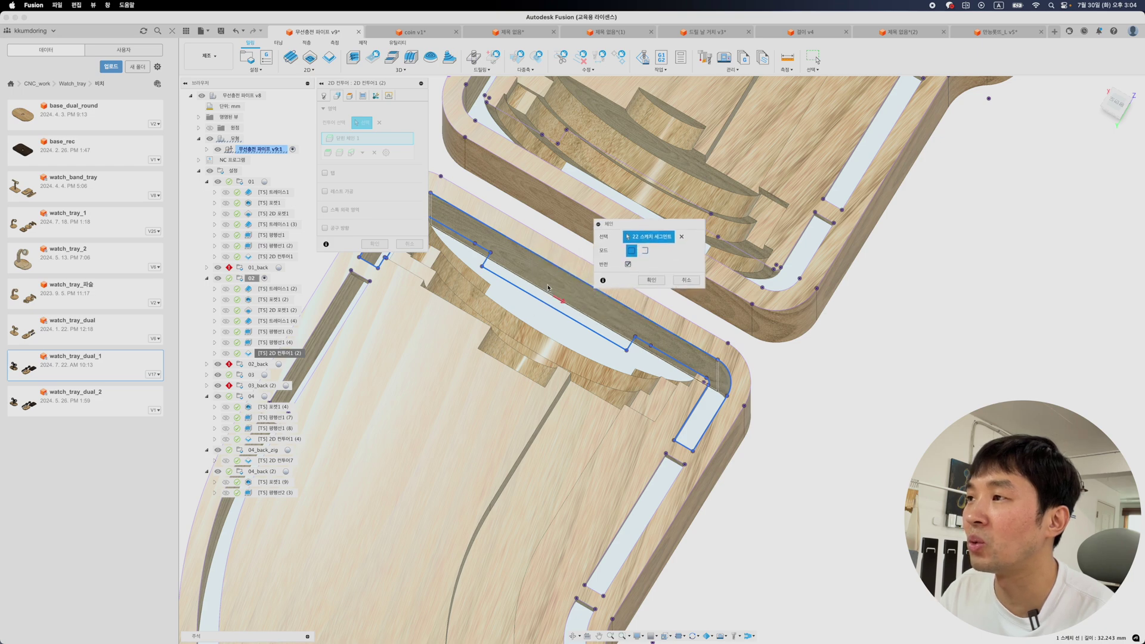
click(652, 280)
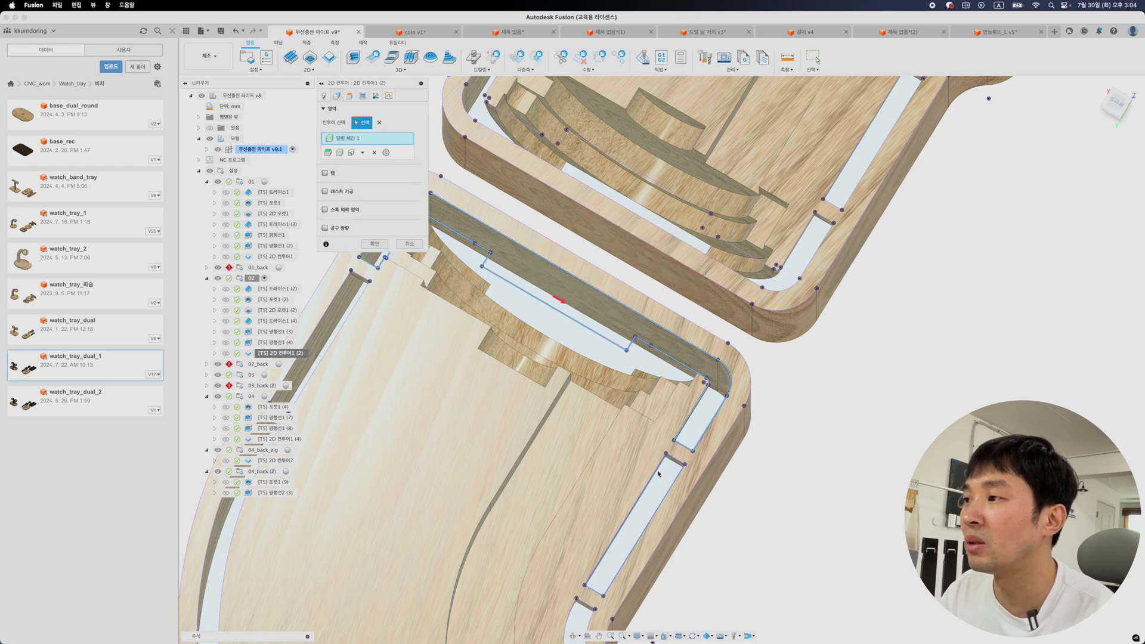
click(375, 243)
- Display the 04_back_zig setup's stock and its 2D contour toolpath on the jig for inspection
click(262, 449)
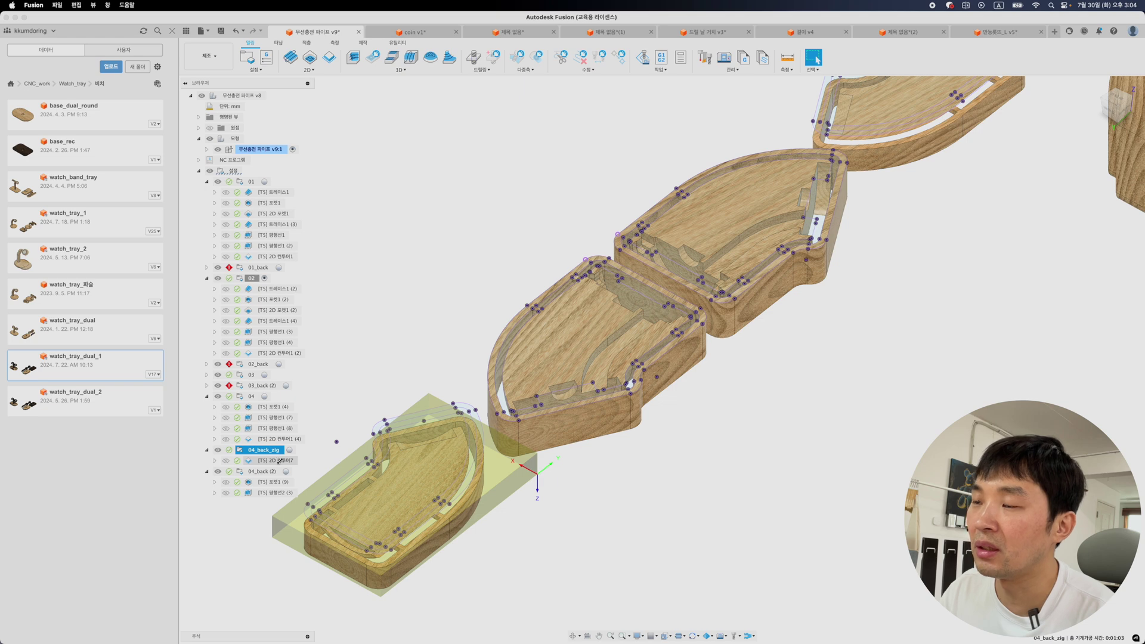
click(280, 461)
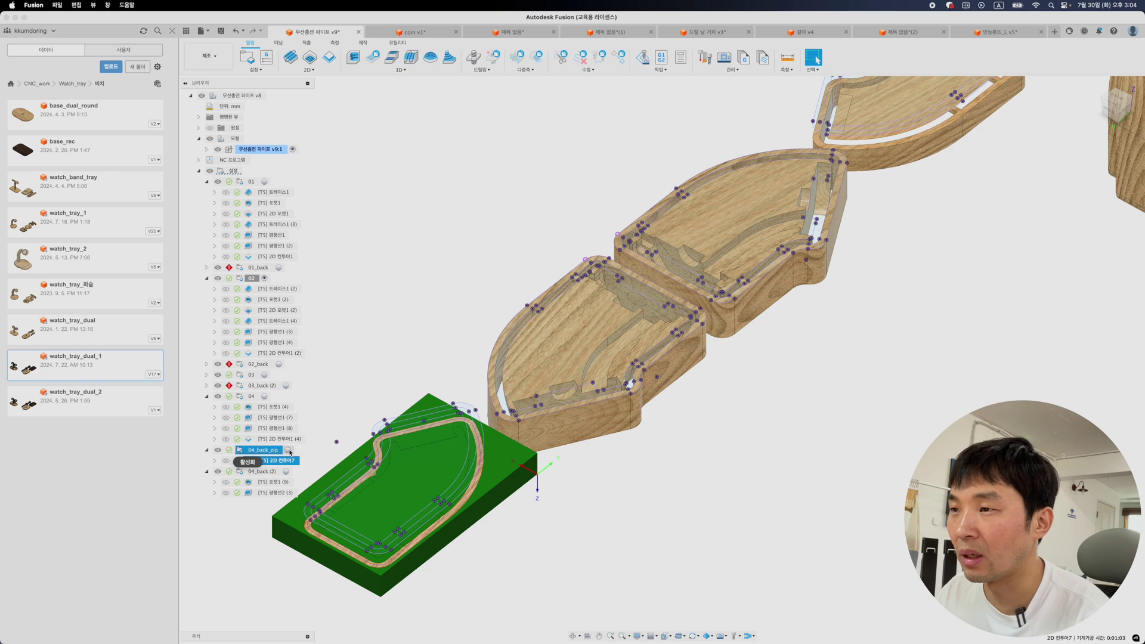
middle_drag(365, 431, 410, 384)
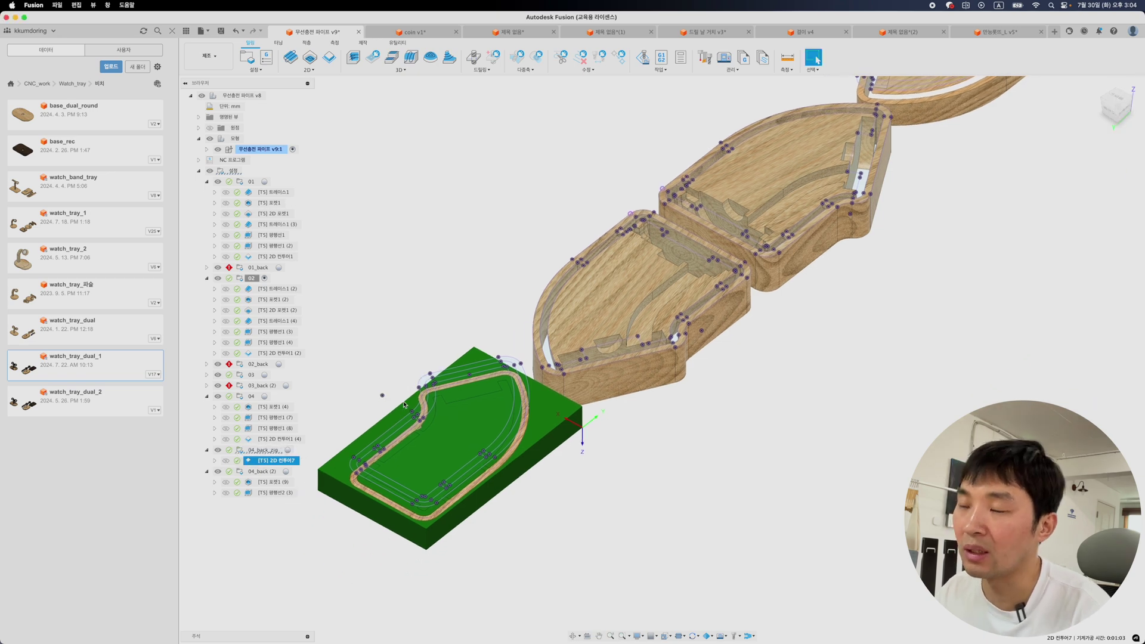